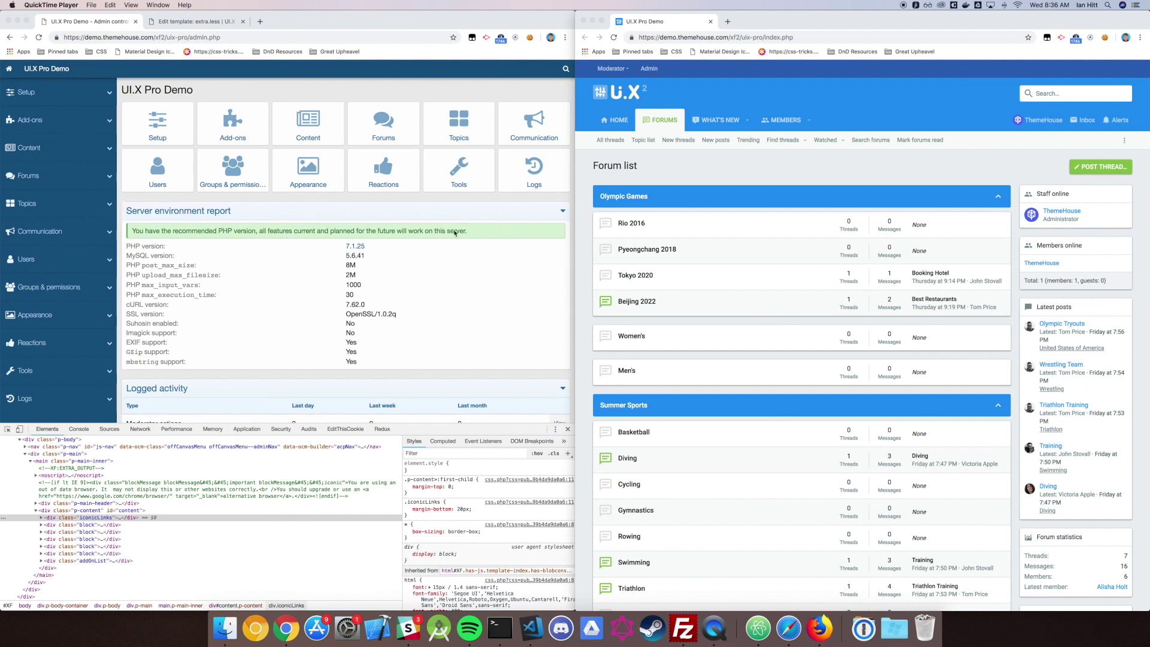
Bring the Chrome window to the front and close its developer tools panel
{"action": "left_click", "coordinate": [568, 428]}
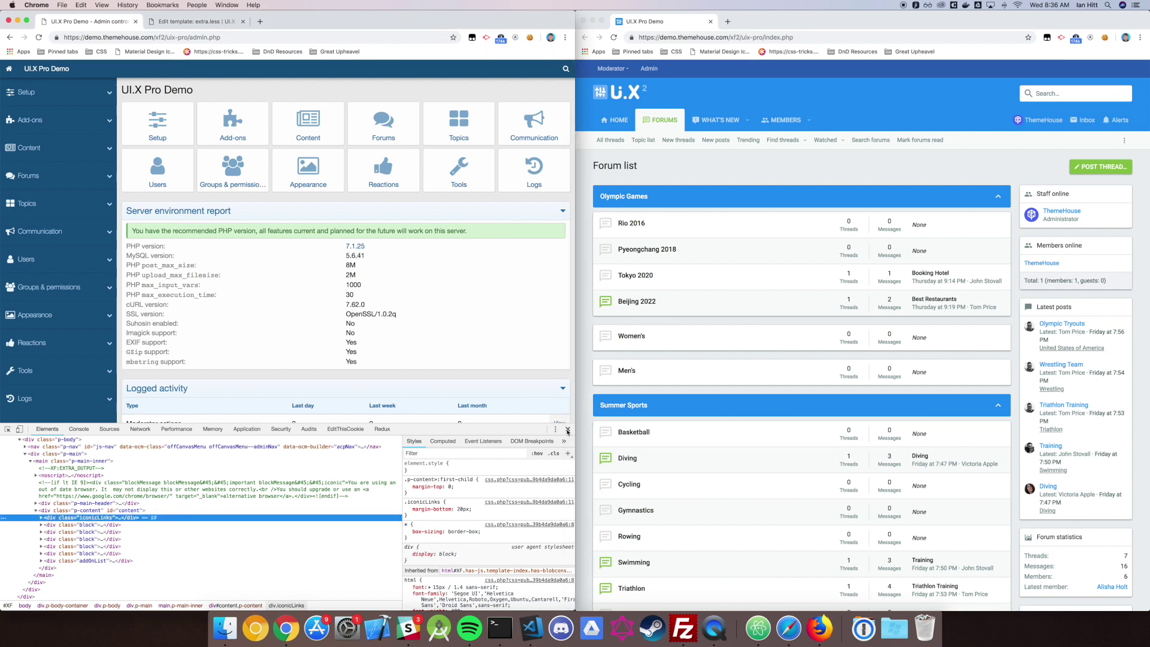
{"action": "left_click", "coordinate": [568, 427]}
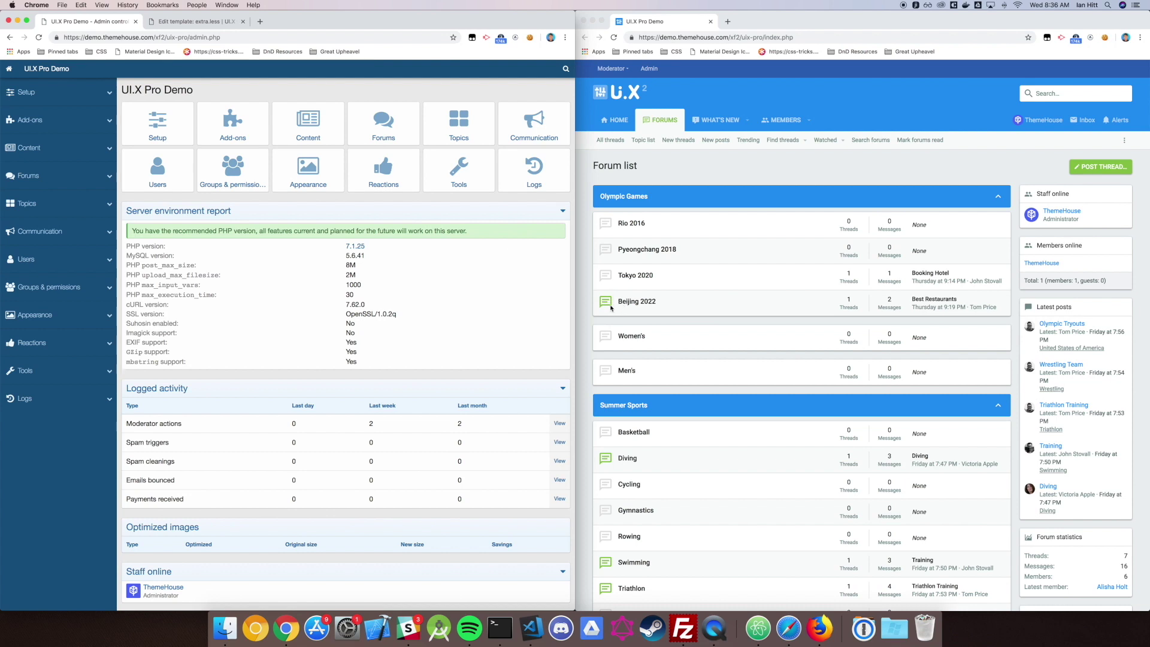
Scroll the forum list down and back up, then expand the admin Setup pages
{"action": "scroll", "coordinate": [823, 424], "scroll_direction": "down", "scroll_amount": 15}
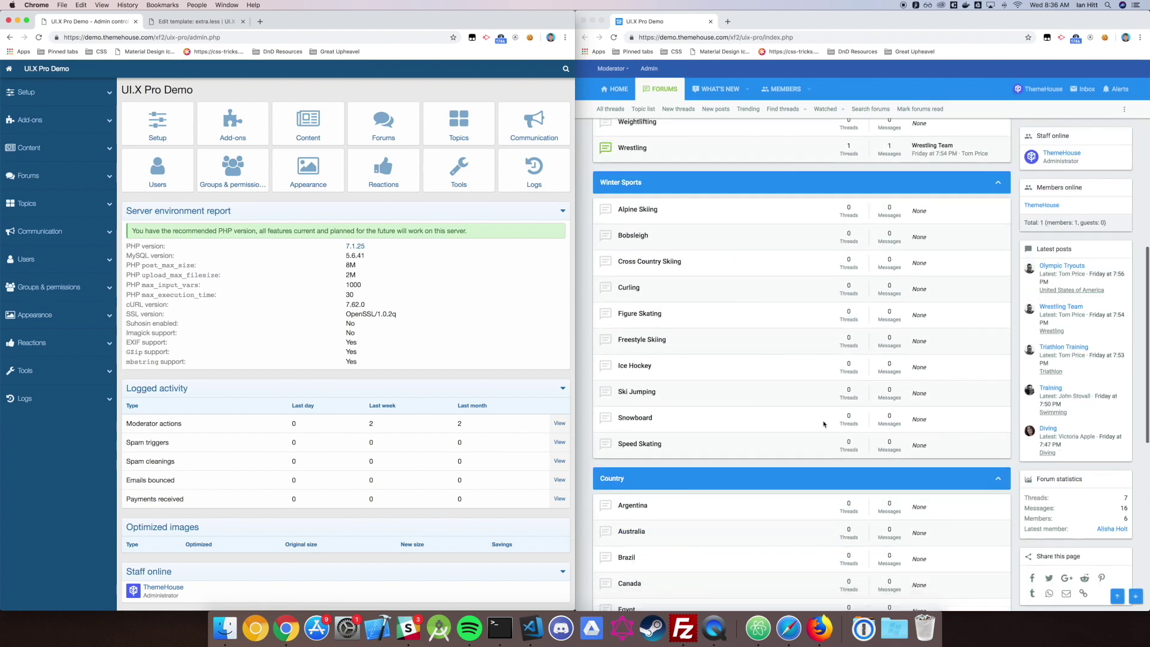
{"action": "scroll", "coordinate": [768, 399], "scroll_direction": "up", "scroll_amount": 7}
{"action": "scroll", "coordinate": [769, 400], "scroll_direction": "up", "scroll_amount": 8}
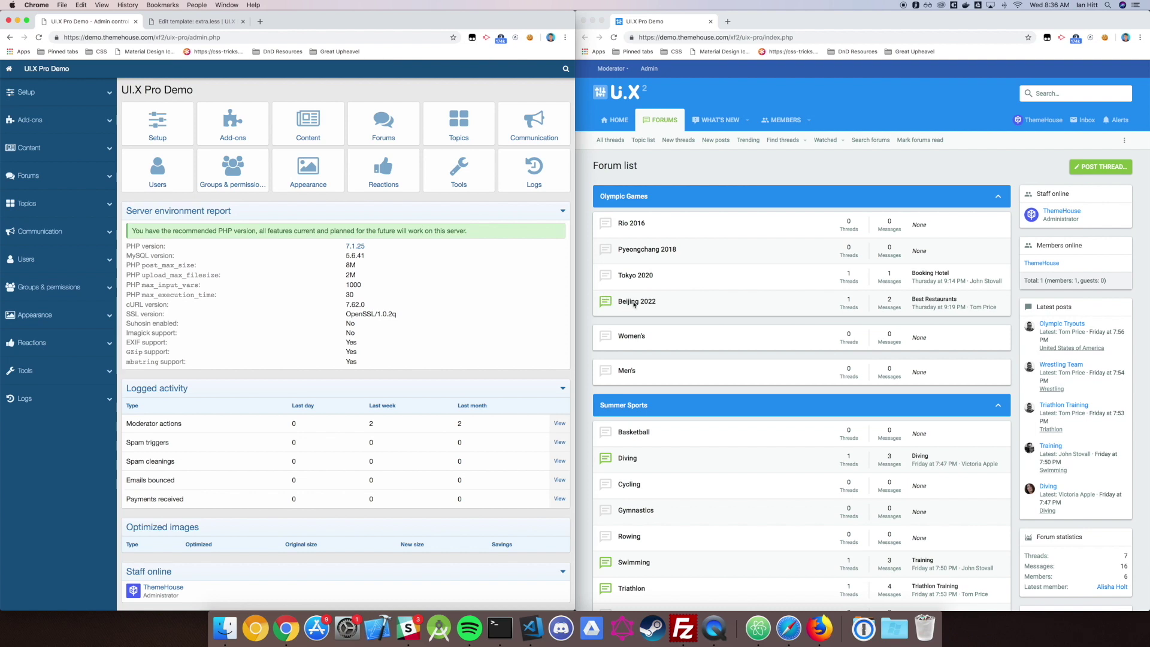
{"action": "scroll", "coordinate": [634, 304], "scroll_direction": "down", "scroll_amount": 1}
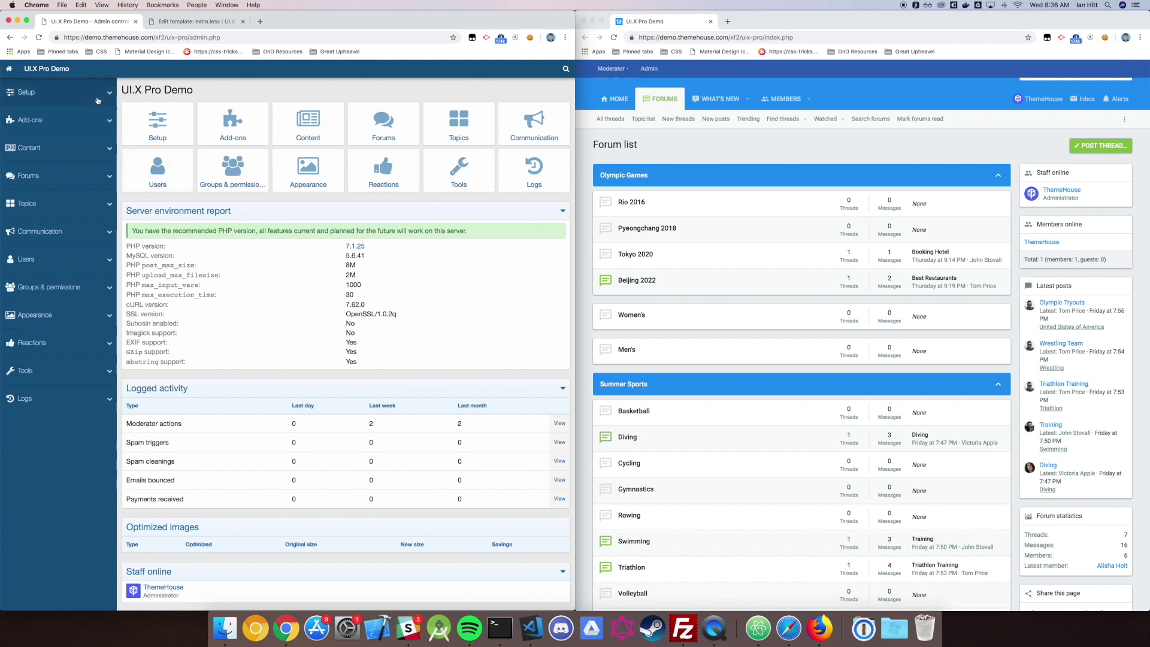
{"action": "left_click", "coordinate": [72, 95]}
Find 'nodes' in Options and open [TH] Nodes, confirming the number of custom colors is 1
{"action": "left_click", "coordinate": [41, 112]}
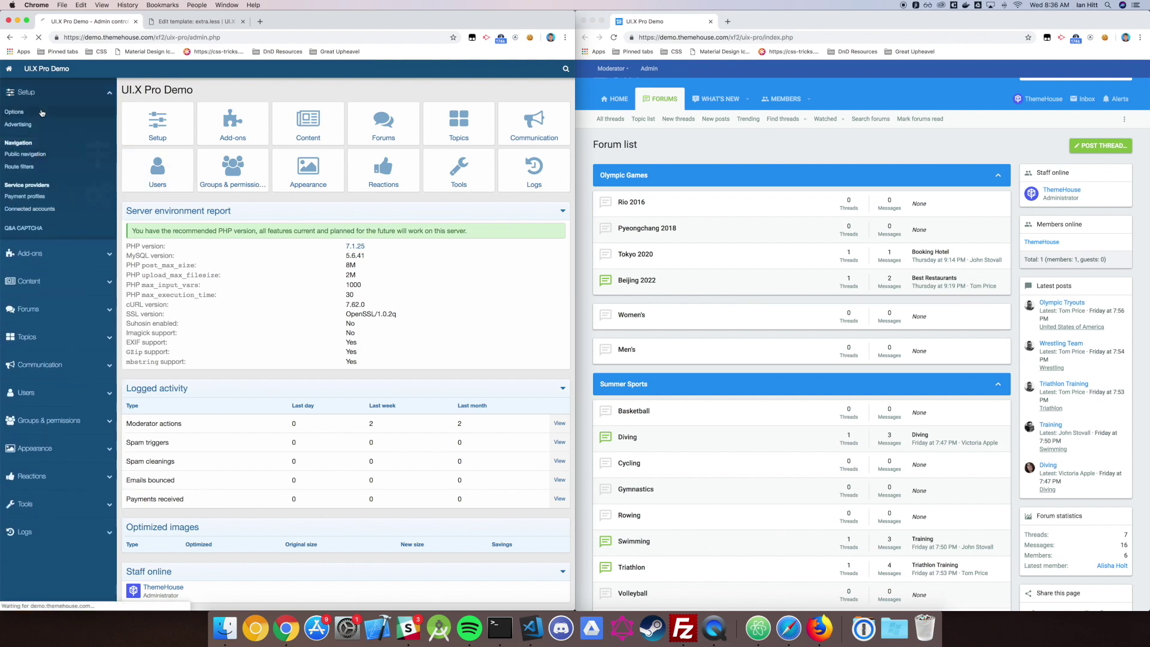
{"action": "key", "text": "super+f"}
{"action": "type", "text": "nodes"}
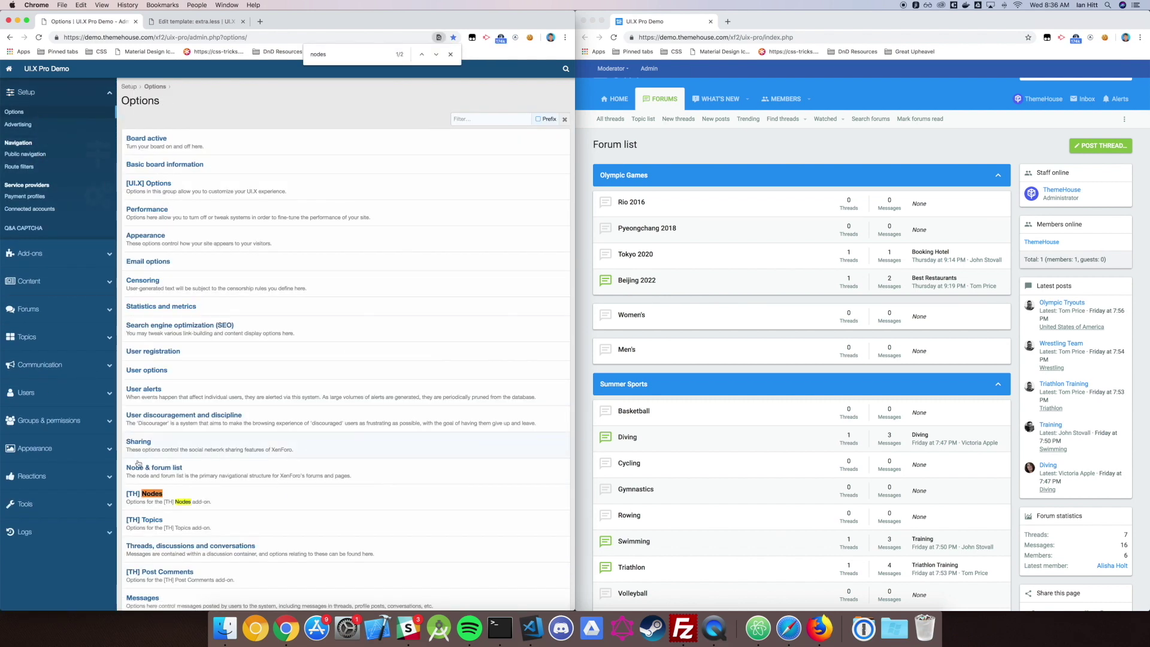
{"action": "left_click", "coordinate": [272, 507]}
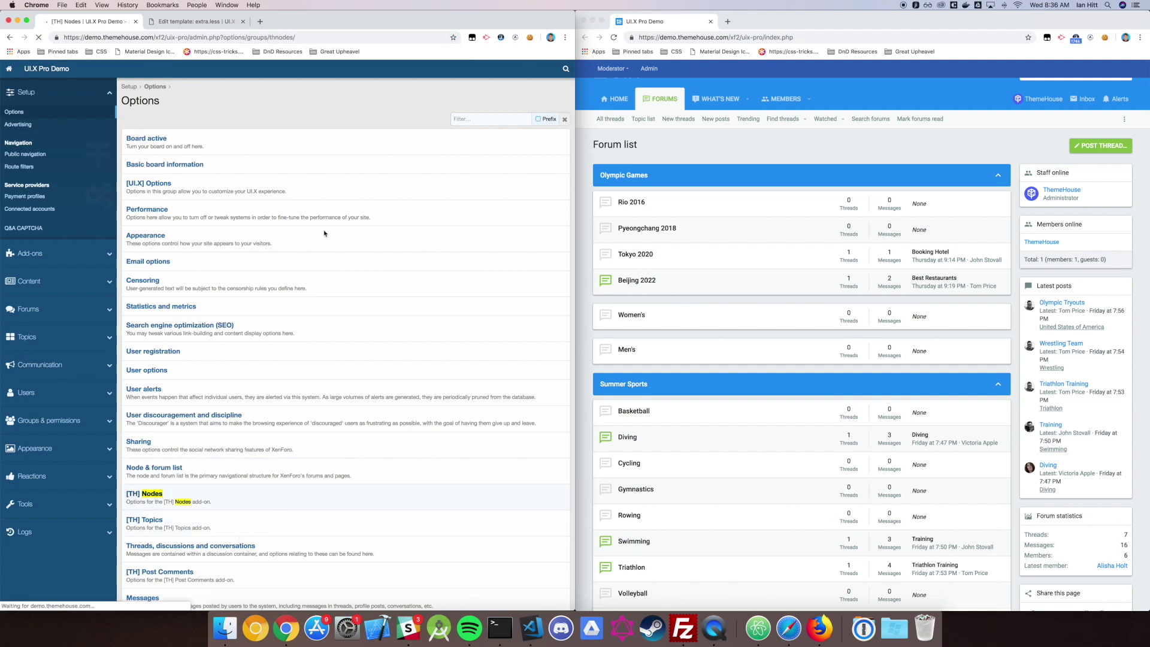
{"action": "left_click_drag", "start_coordinate": [203, 140], "coordinate": [271, 140]}
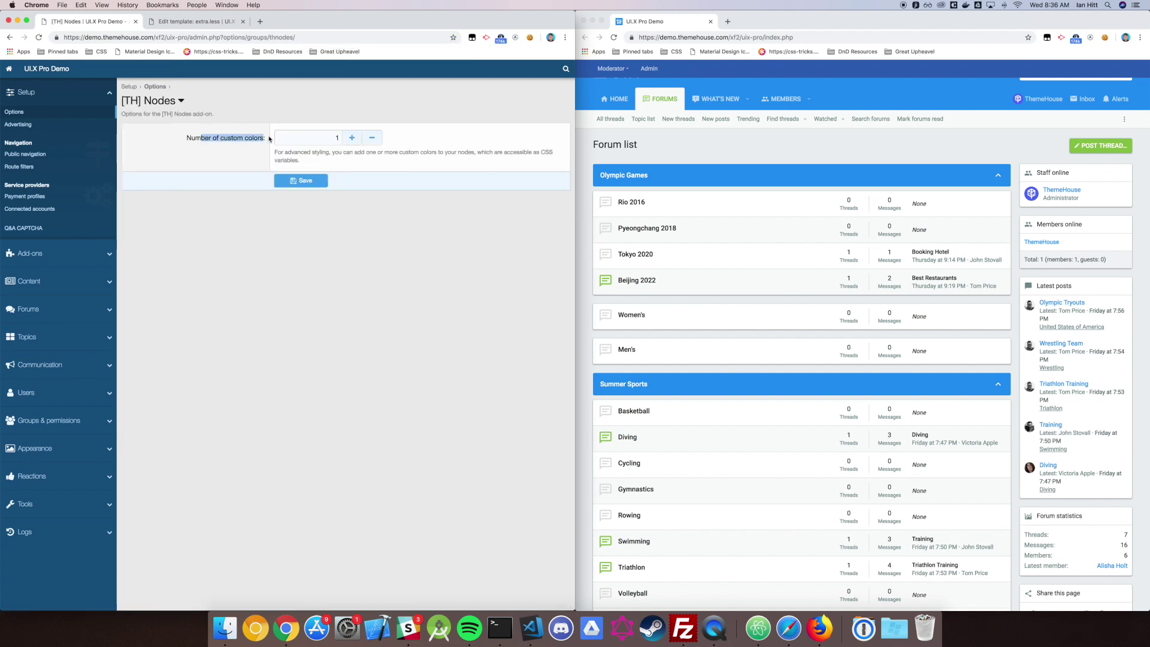
{"action": "left_click", "coordinate": [451, 142]}
{"action": "left_click", "coordinate": [101, 317]}
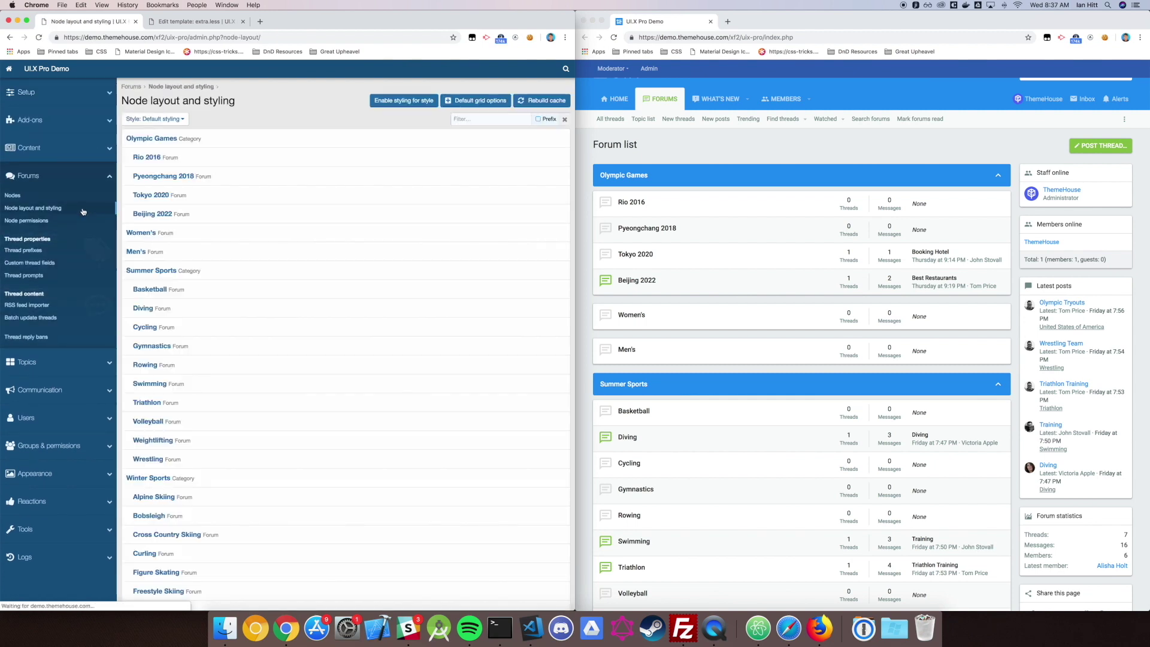
Switch node styling to the Nodes Test style and open Olympic Games (custom color 1 #b720b6)
{"action": "left_click", "coordinate": [173, 120]}
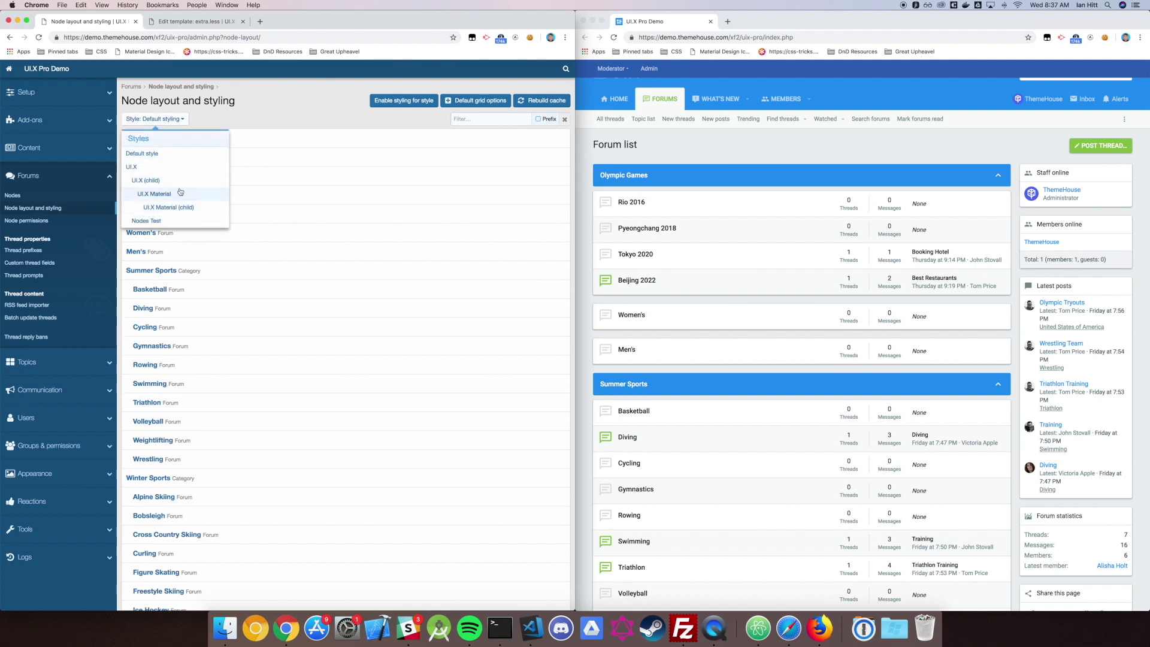
{"action": "left_click", "coordinate": [180, 222]}
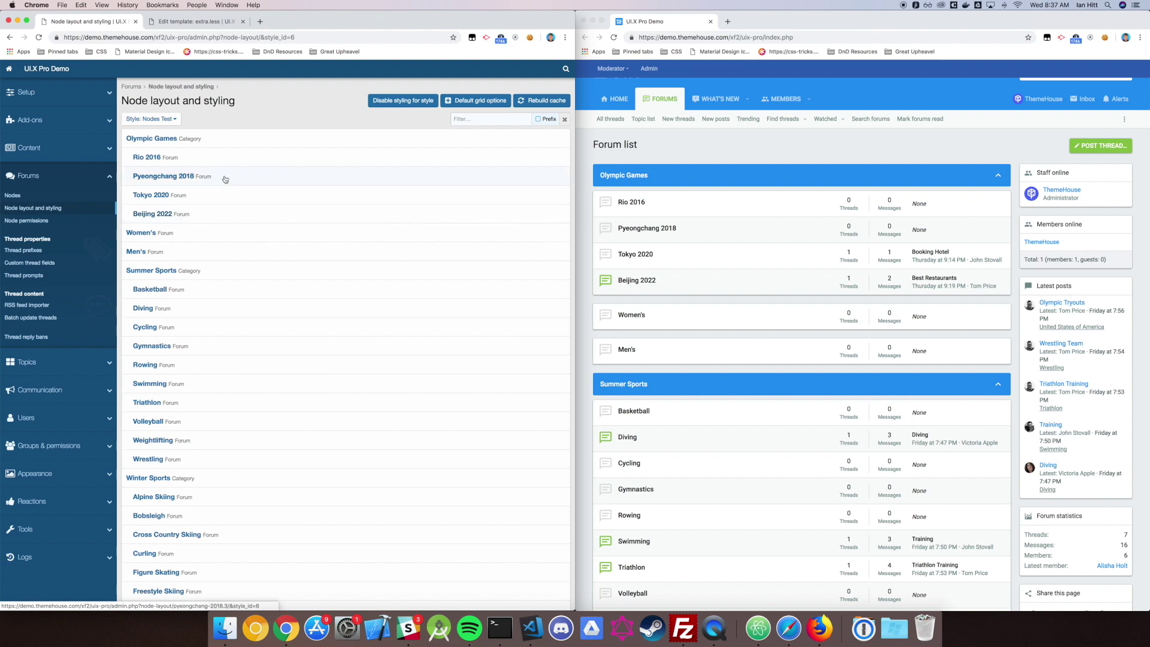
{"action": "left_click", "coordinate": [258, 148]}
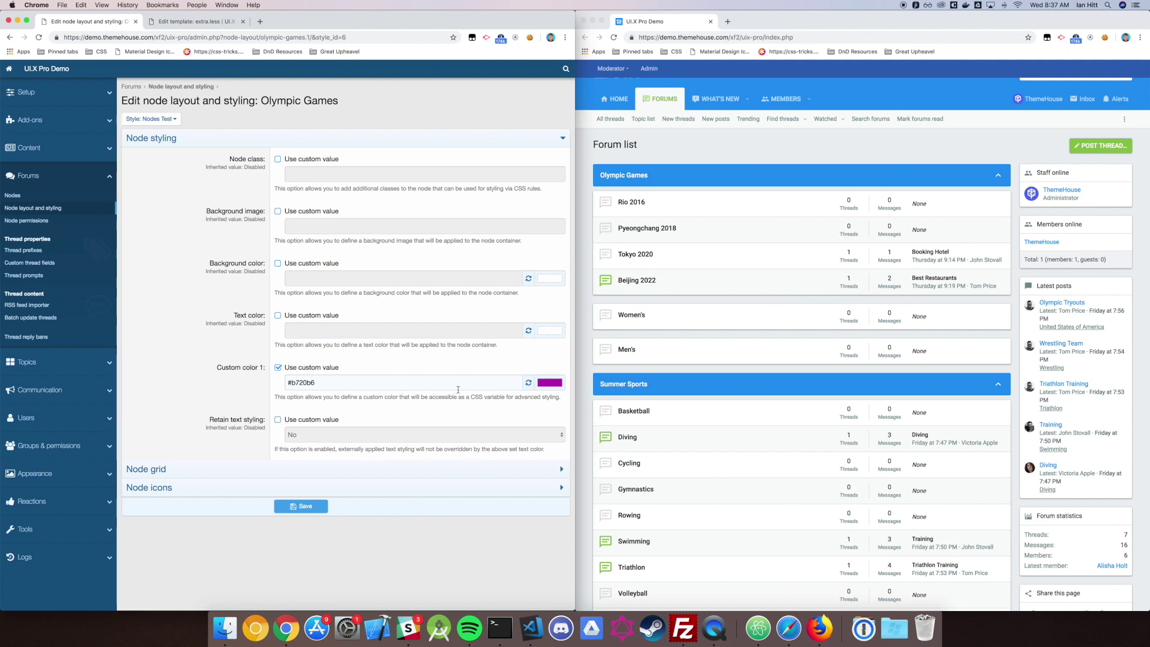
Check Olympic Games' custom color 1, then open Winter Sports' styling showing #8bc24a
{"action": "left_click_drag", "start_coordinate": [516, 378], "coordinate": [212, 364]}
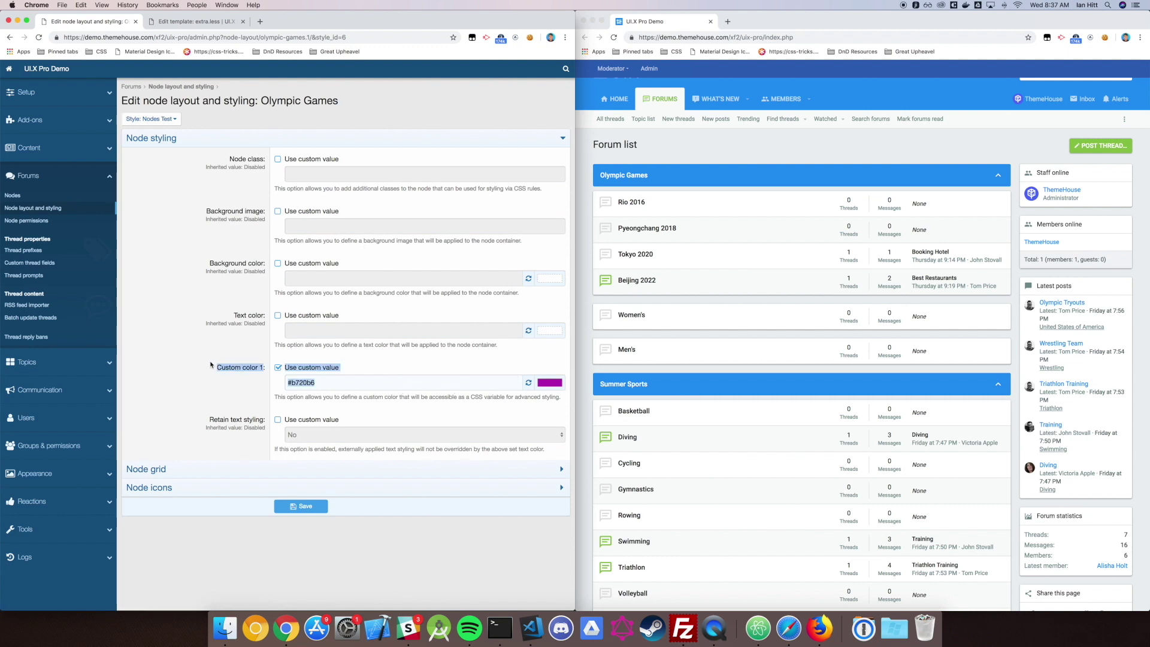
{"action": "left_click", "coordinate": [194, 359]}
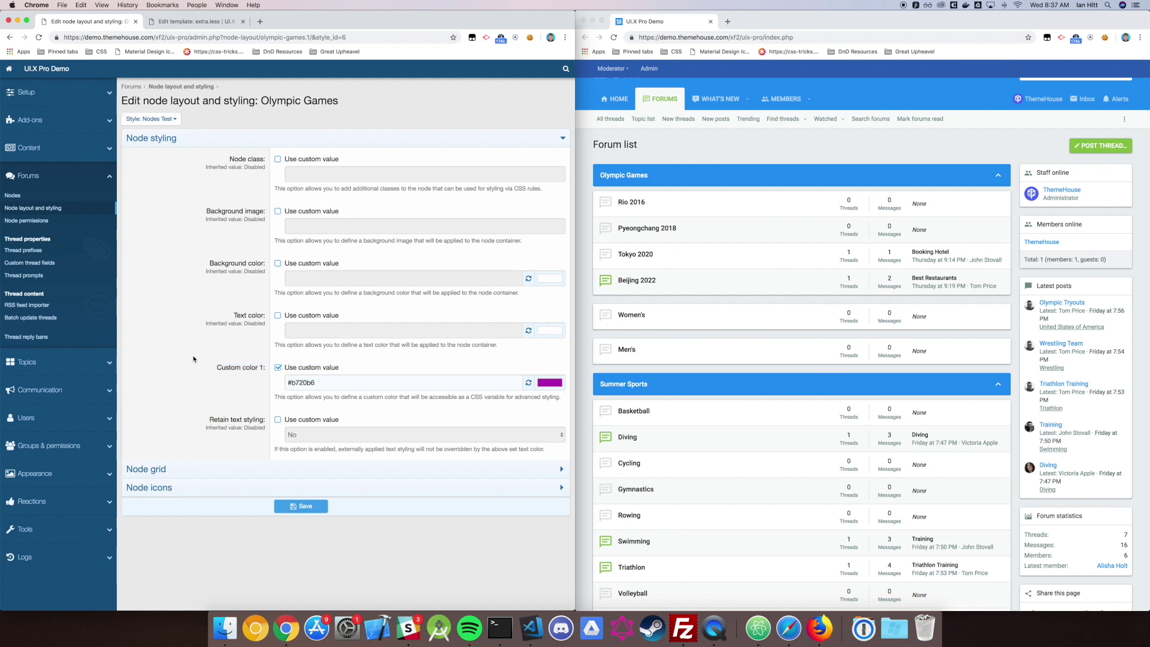
{"action": "left_click", "coordinate": [11, 38]}
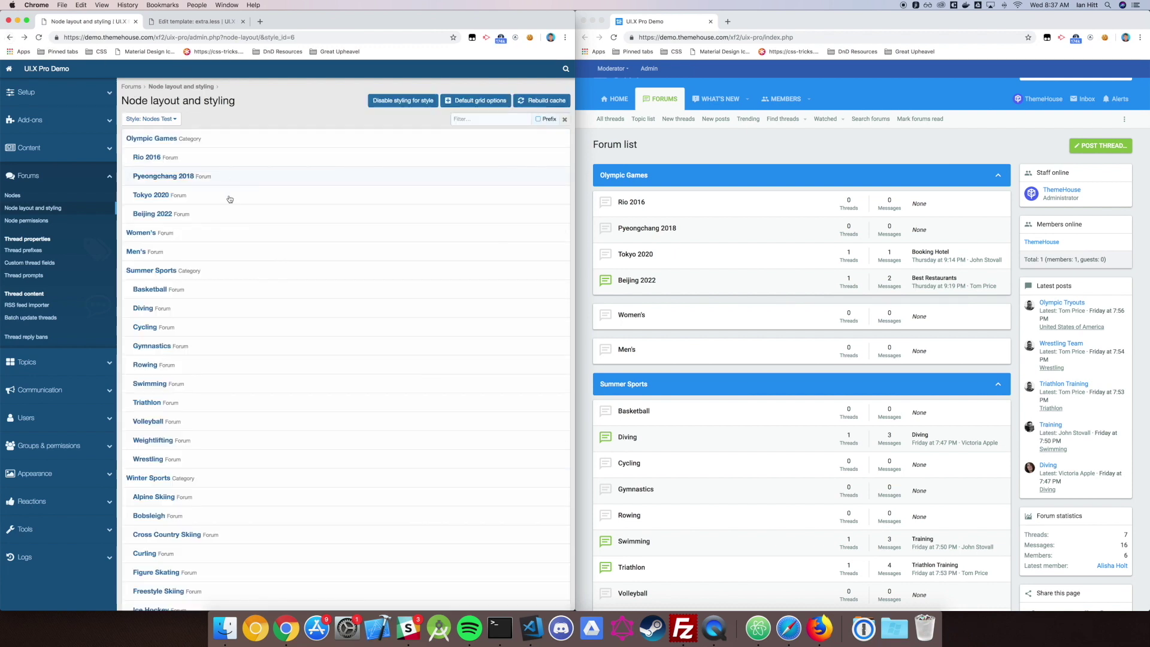
{"action": "left_click", "coordinate": [246, 479]}
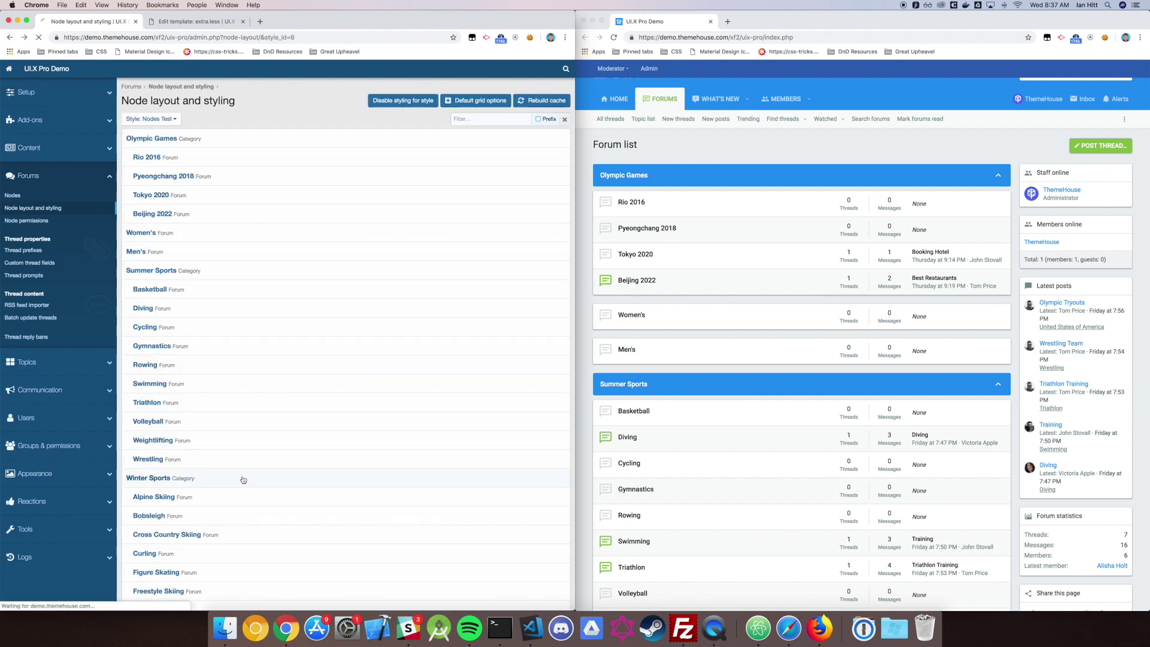
Reload the forum list page in the other browser window
{"action": "left_click", "coordinate": [741, 176]}
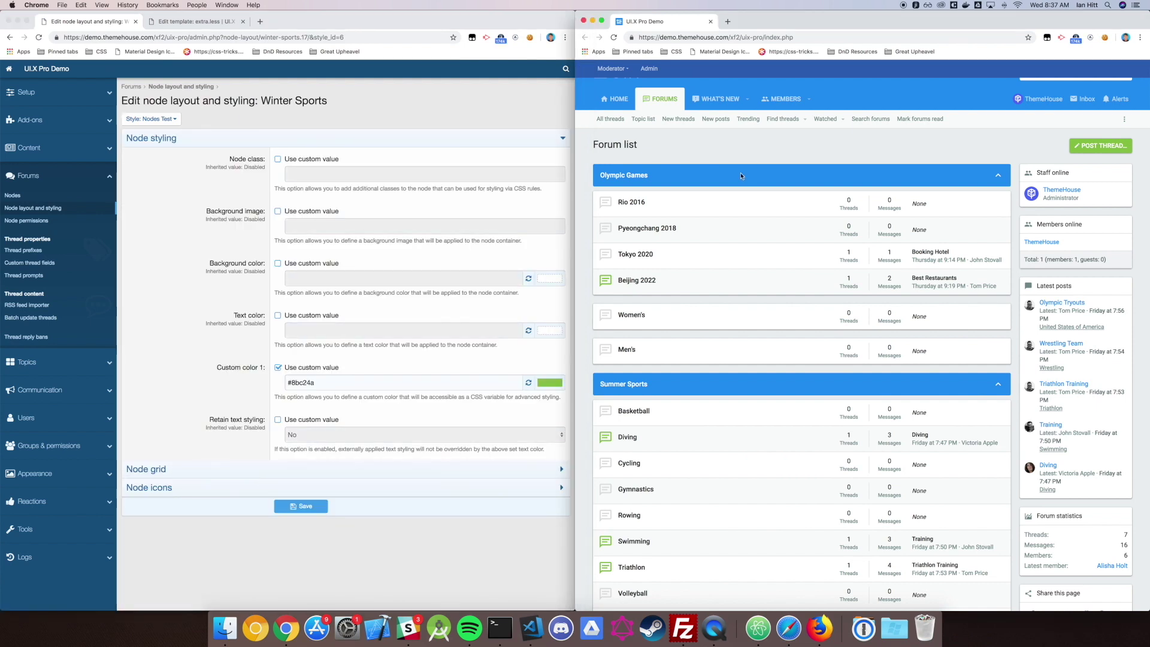
{"action": "key", "text": "super+r"}
{"action": "right_click", "coordinate": [757, 175]}
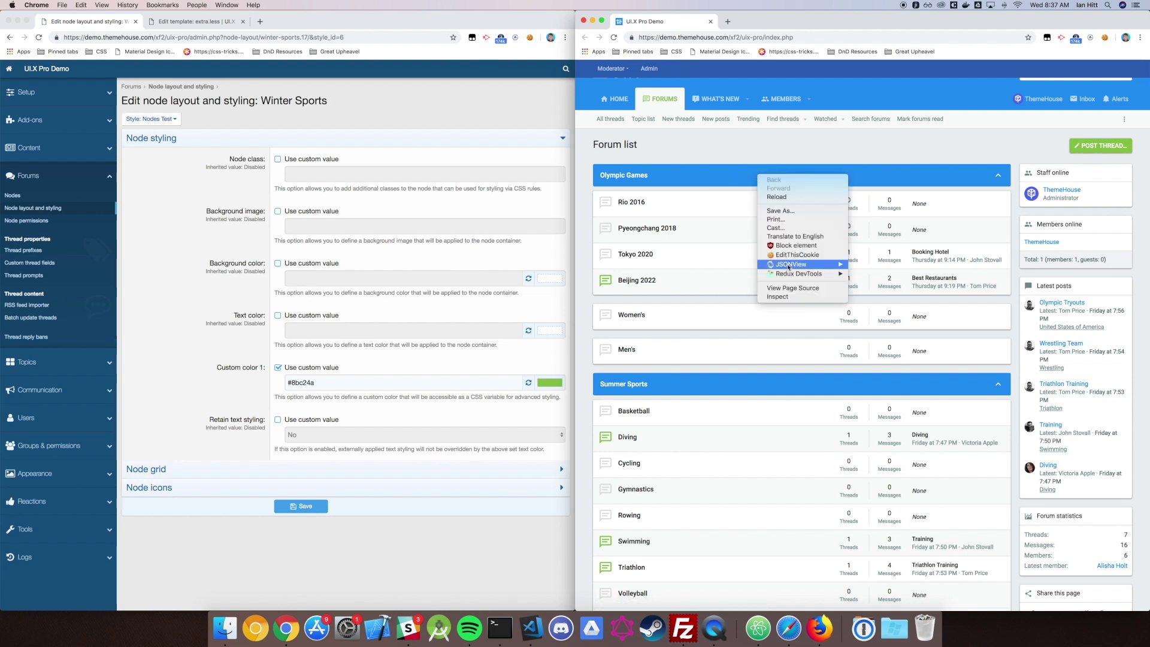
Inspect the Olympic Games block--category1 element and select its --node-customColor1 variable
{"action": "left_click", "coordinate": [766, 297]}
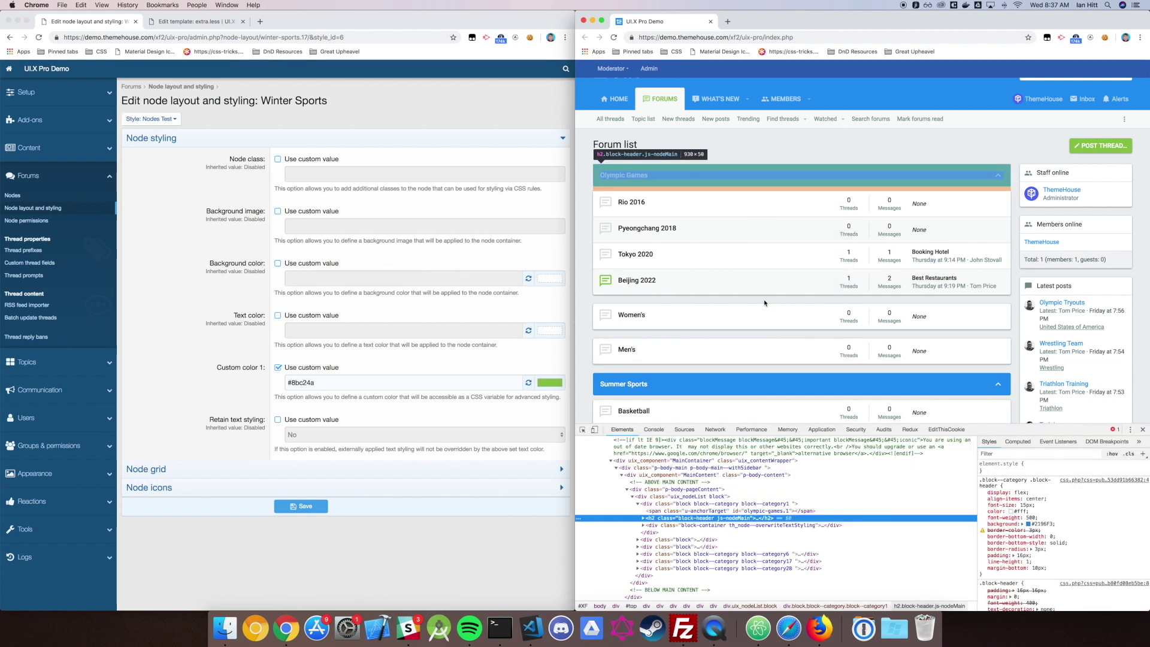
{"action": "left_click", "coordinate": [769, 504]}
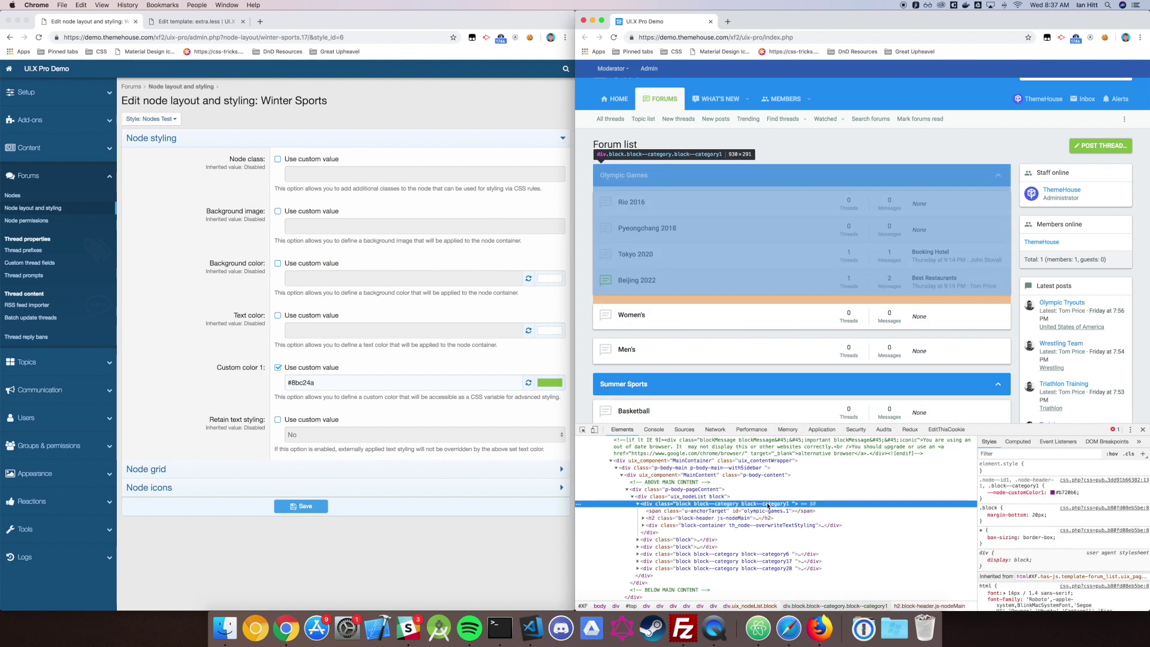
{"action": "left_click", "coordinate": [1001, 493]}
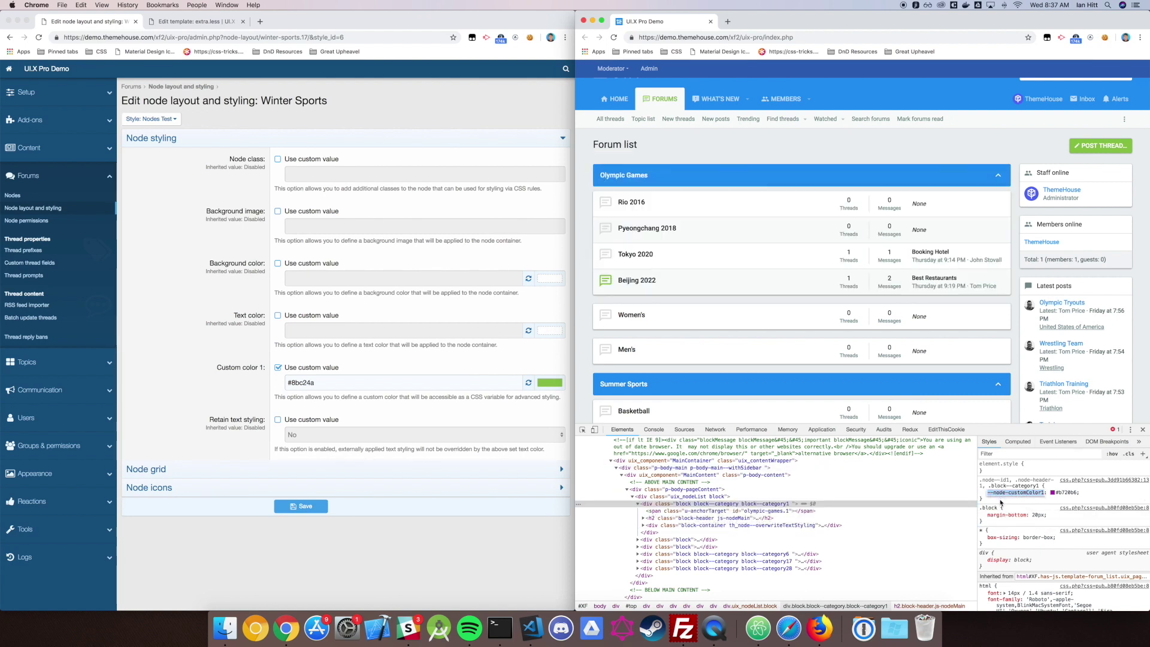
{"action": "key", "text": "Escape"}
{"action": "left_click", "coordinate": [1027, 495]}
{"action": "left_click", "coordinate": [260, 28]}
In extra.less, write a .block--category .block-header rule with background-color: var(--node-customColor1)
{"action": "left_click", "coordinate": [214, 22]}
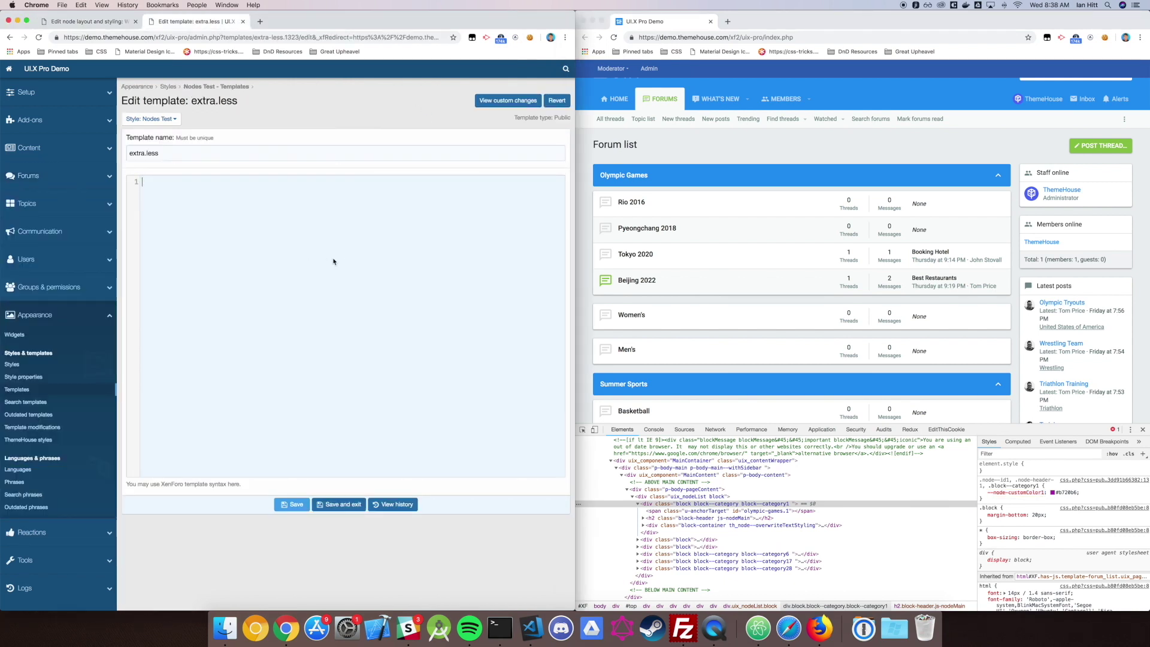
{"action": "type", "text": ".block-"}
{"action": "type", "text": "-category "}
{"action": "type", "text": "{     "}
{"action": "type", "text": ".block-header "}
{"action": "type", "text": "{"}
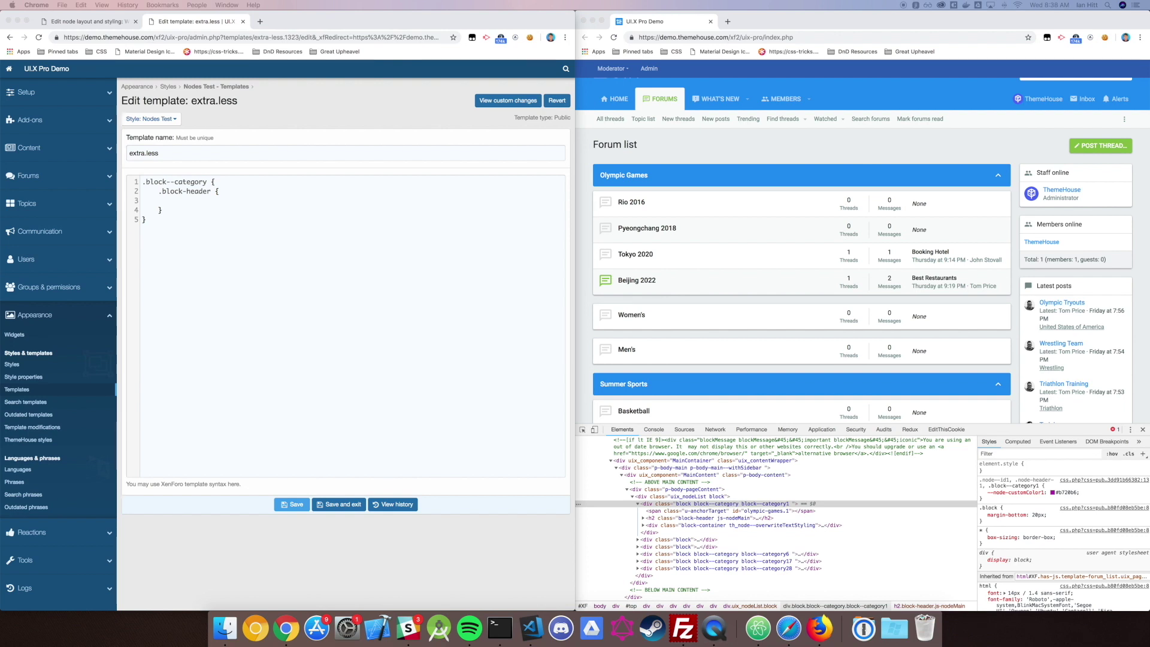
{"action": "left_click", "coordinate": [257, 205]}
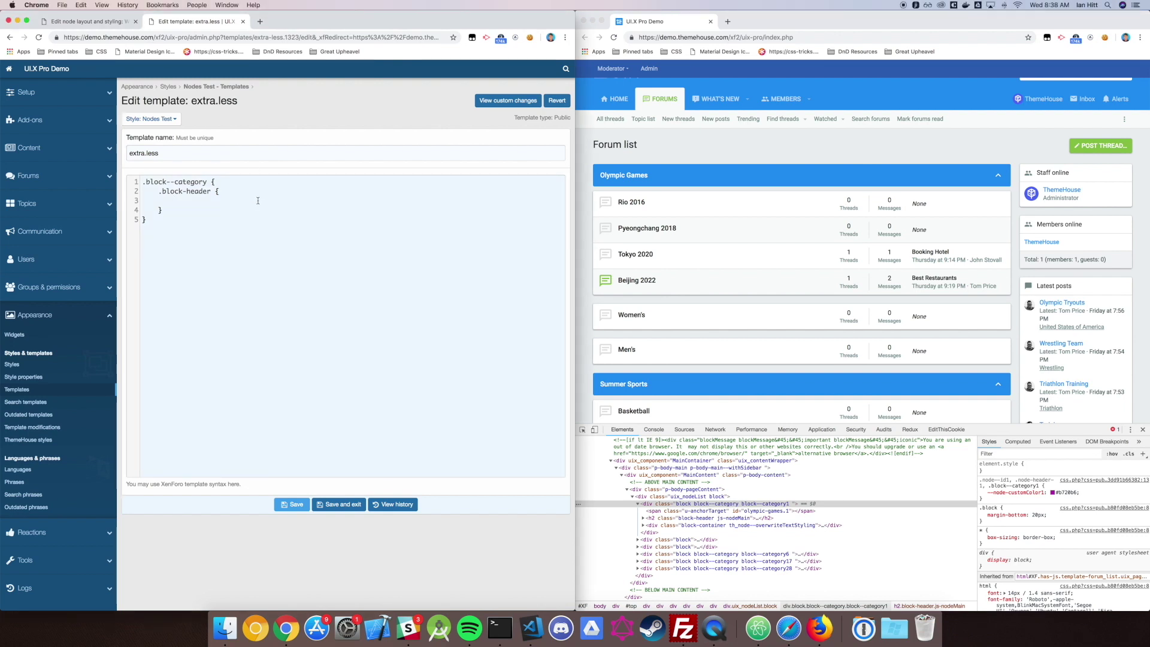
{"action": "type", "text": "background: var(--node-customColor1);"}
{"action": "type", "text": "-color"}
Inspect the Summer Sports category header and its parent block's color variable
{"action": "left_click", "coordinate": [862, 514]}
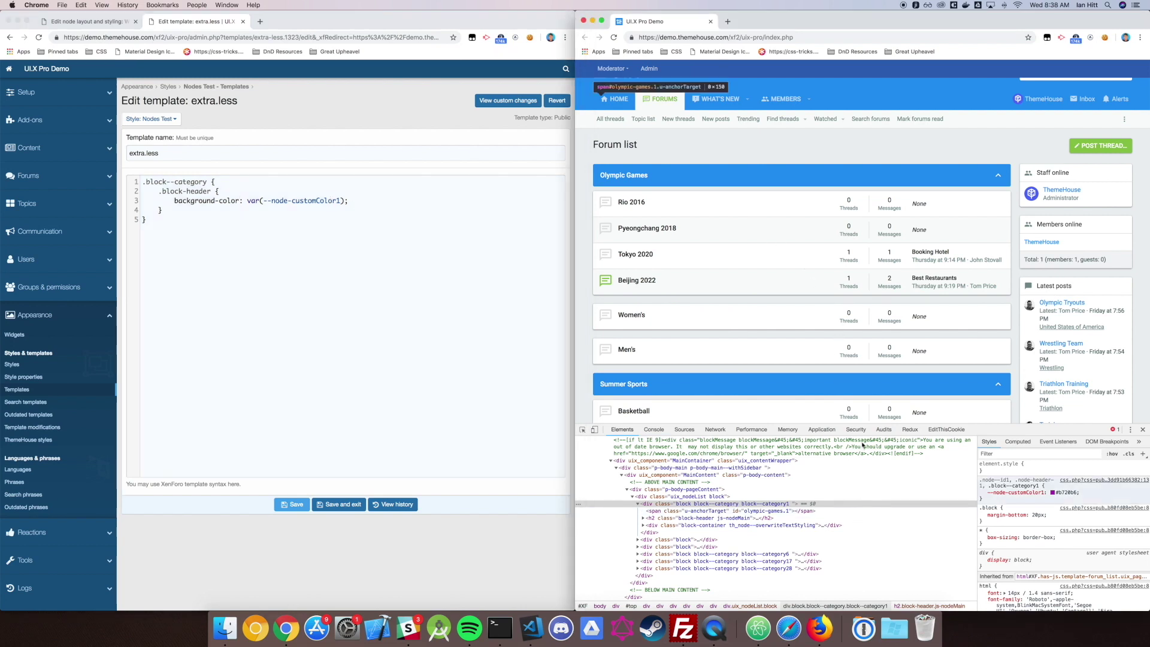
{"action": "right_click", "coordinate": [808, 387]}
{"action": "left_click", "coordinate": [827, 511]}
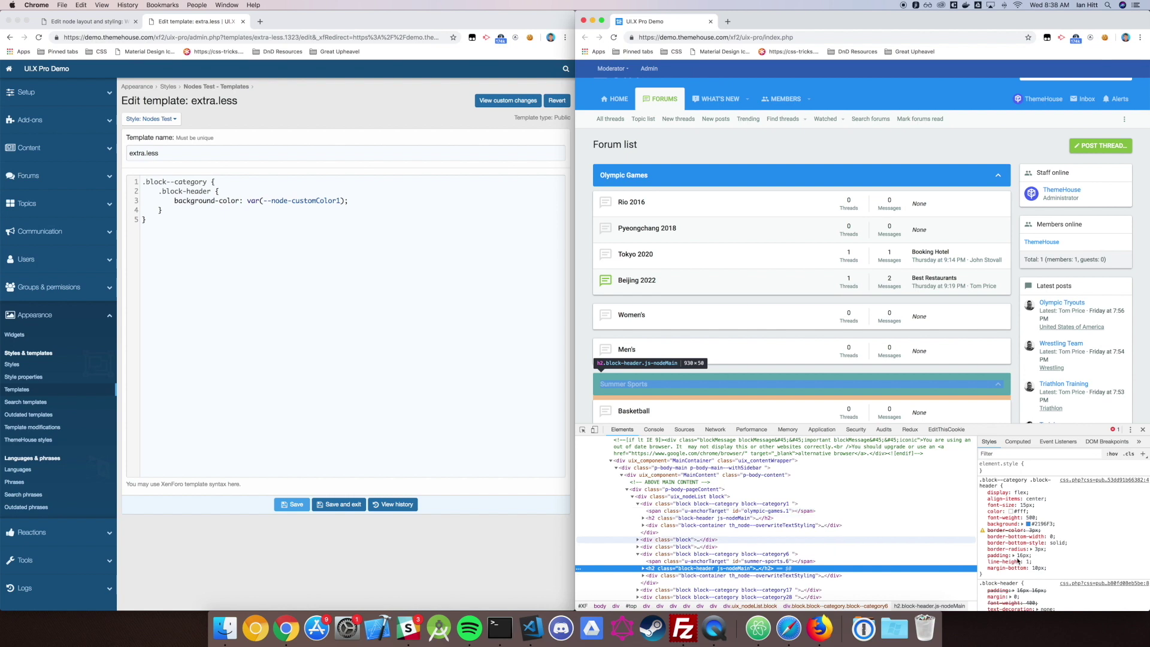
{"action": "left_click", "coordinate": [826, 554]}
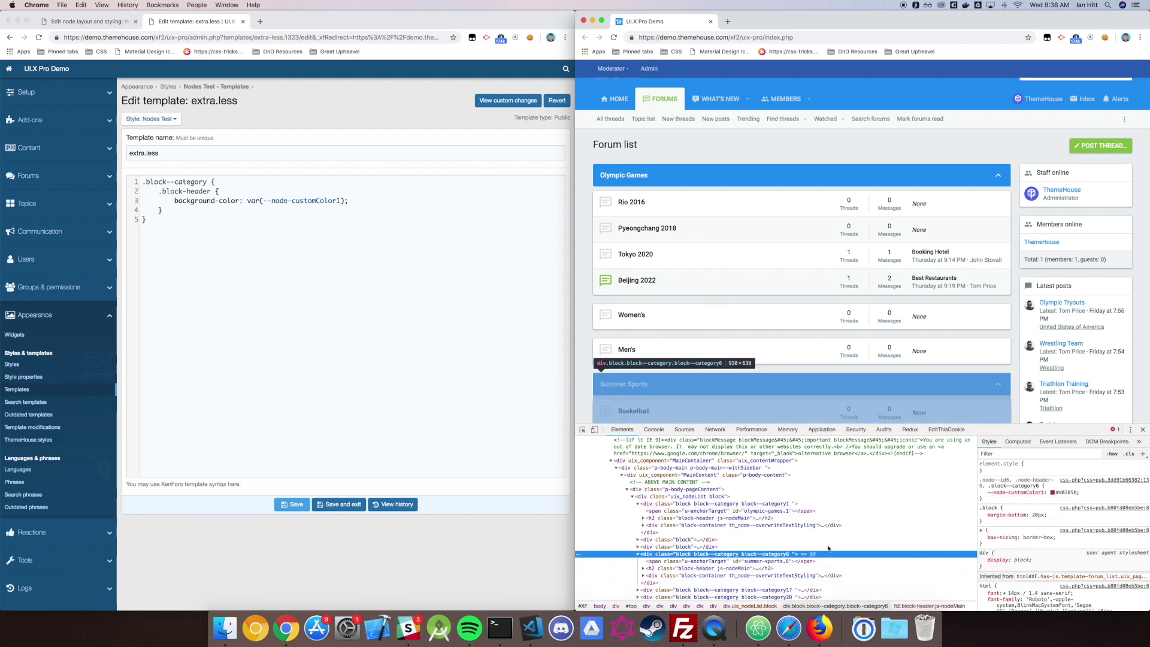
Save extra.less and reload the forum list to preview the colored category headers
{"action": "left_click", "coordinate": [234, 223]}
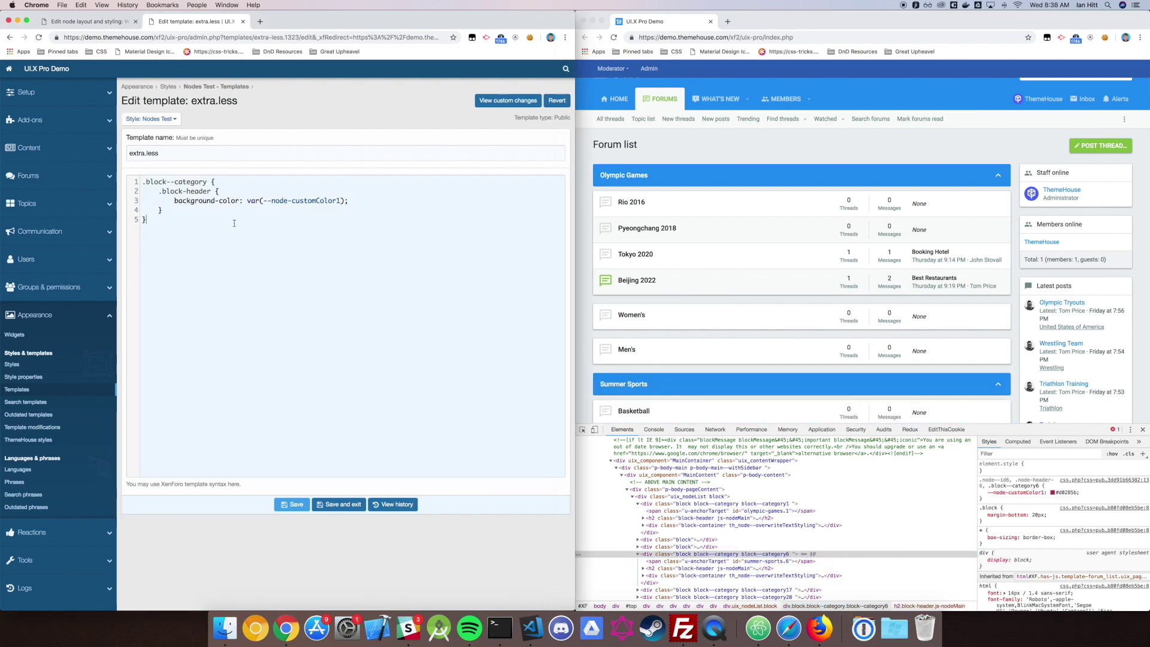
{"action": "key", "text": "super+s"}
{"action": "left_click", "coordinate": [733, 148]}
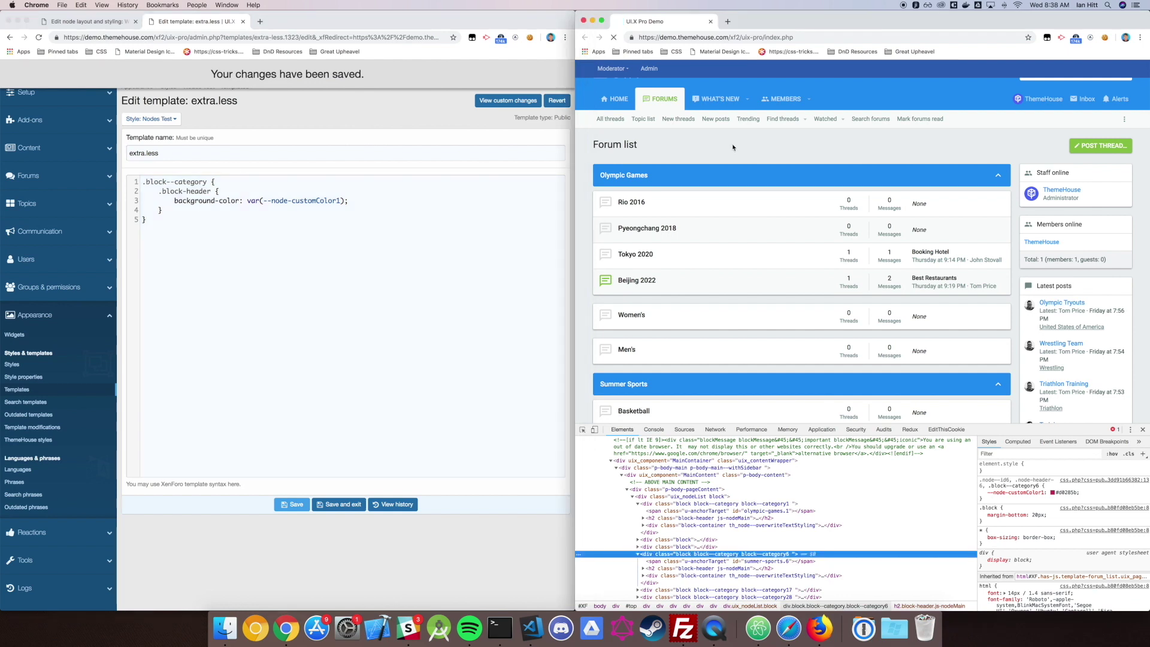
{"action": "key", "text": "super+r"}
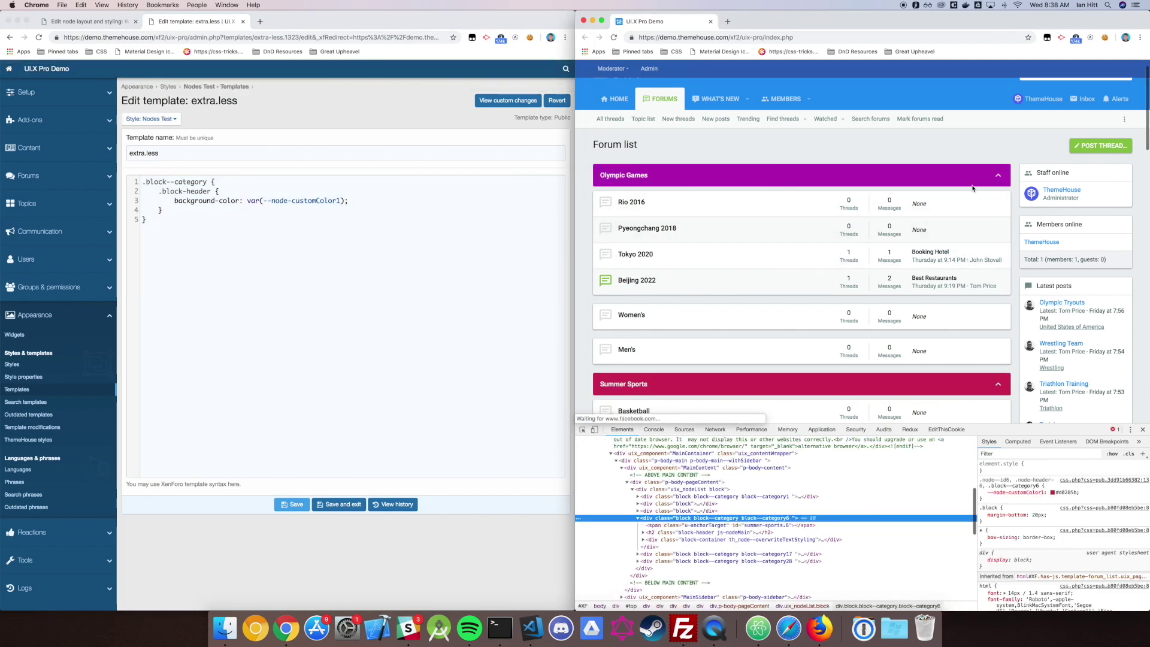
{"action": "scroll", "coordinate": [838, 222], "scroll_direction": "down", "scroll_amount": 15}
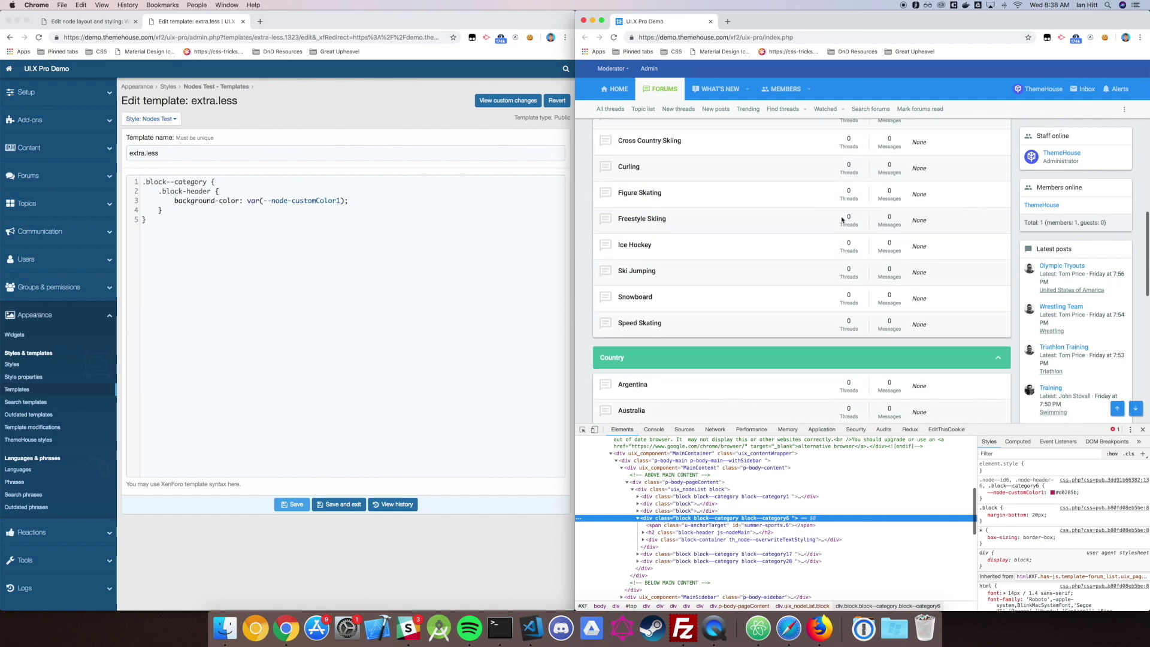
{"action": "scroll", "coordinate": [839, 222], "scroll_direction": "up", "scroll_amount": 20}
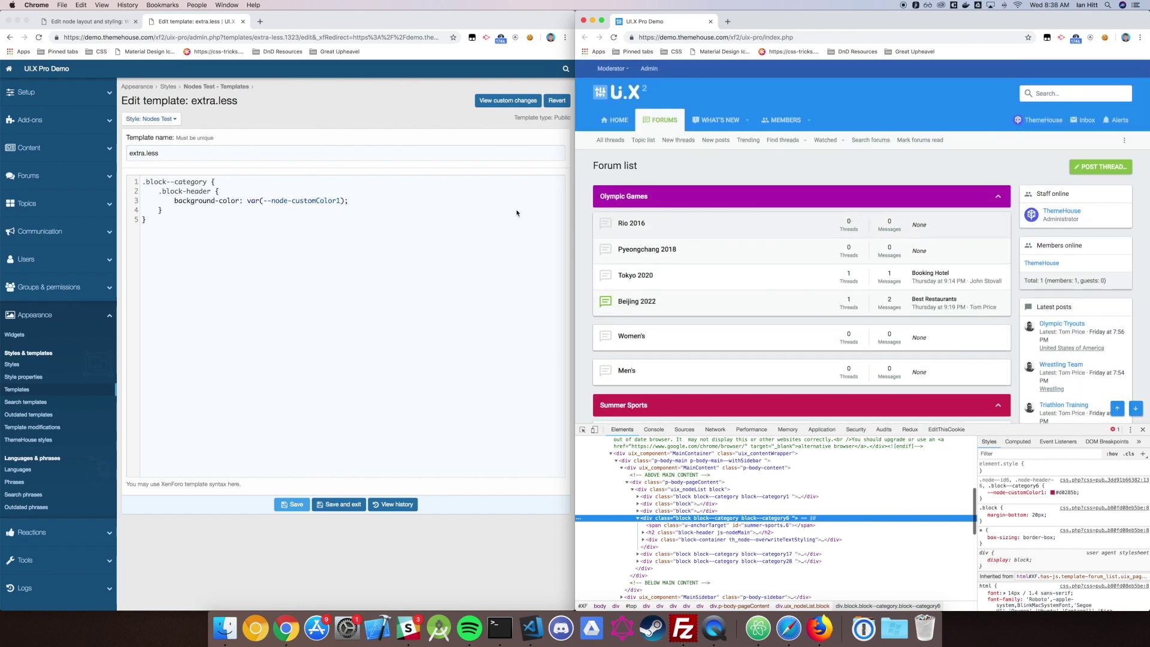
{"action": "left_click", "coordinate": [517, 212]}
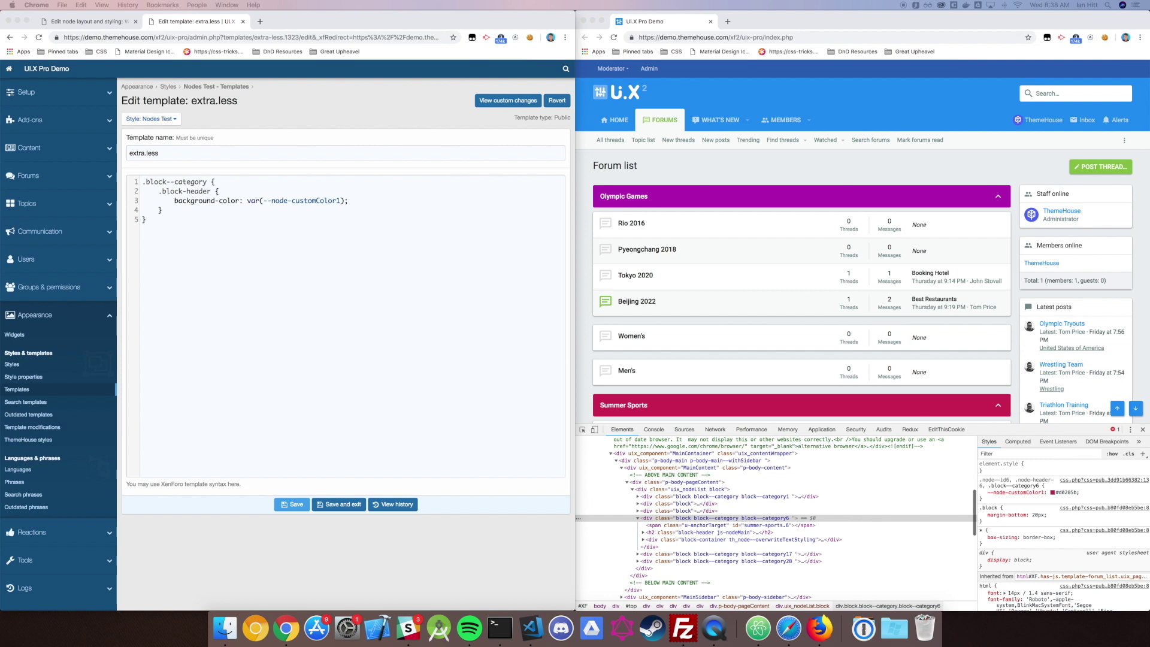
{"action": "left_click", "coordinate": [285, 212]}
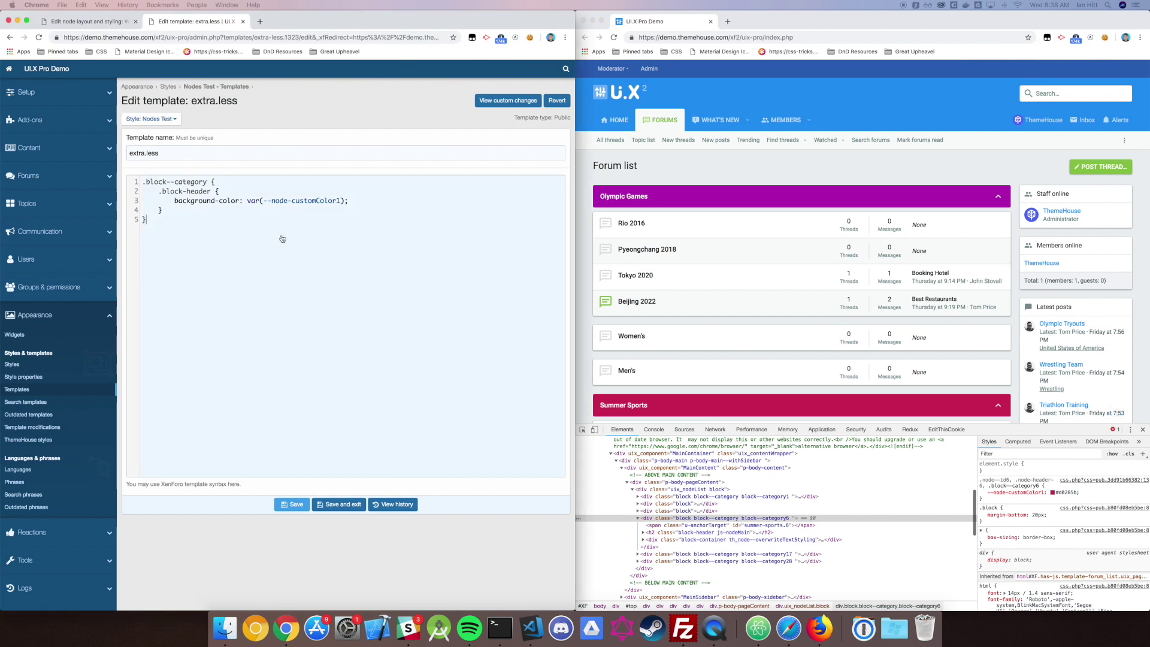
Add a .node-title a { color: var(--node-customColor1); } rule, save, and reload the forum page
{"action": "key", "text": "Return"}
{"action": "type", "text": ".node-title a {color: var(--node-customColor1);}"}
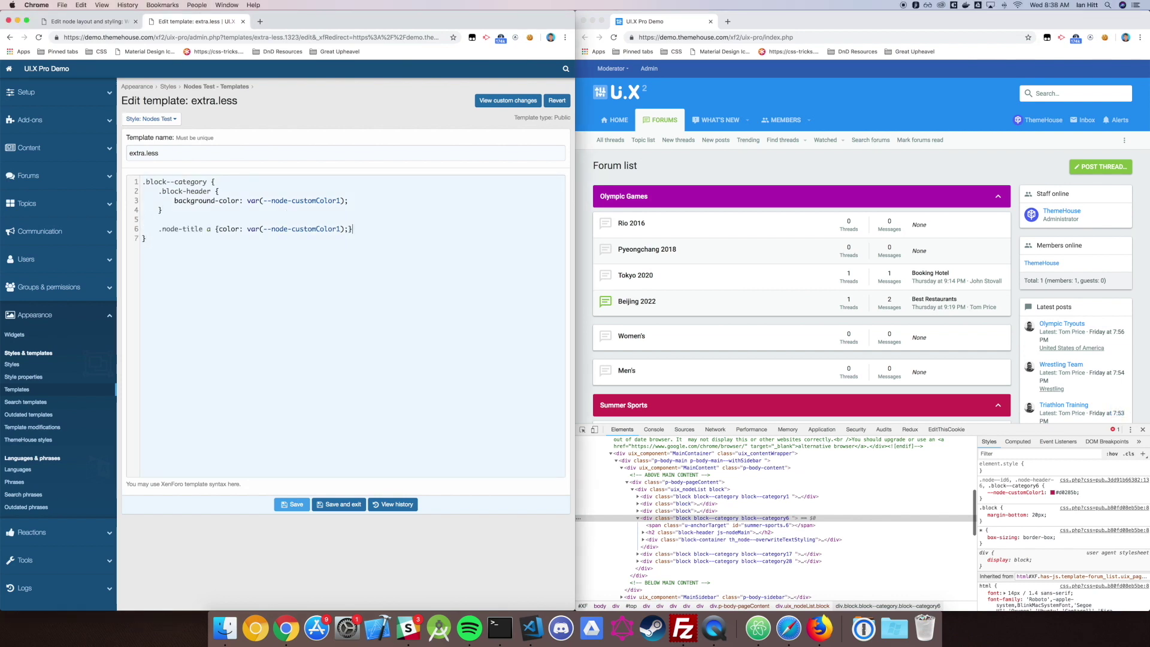
{"action": "key", "text": "super+s"}
{"action": "left_click", "coordinate": [723, 168]}
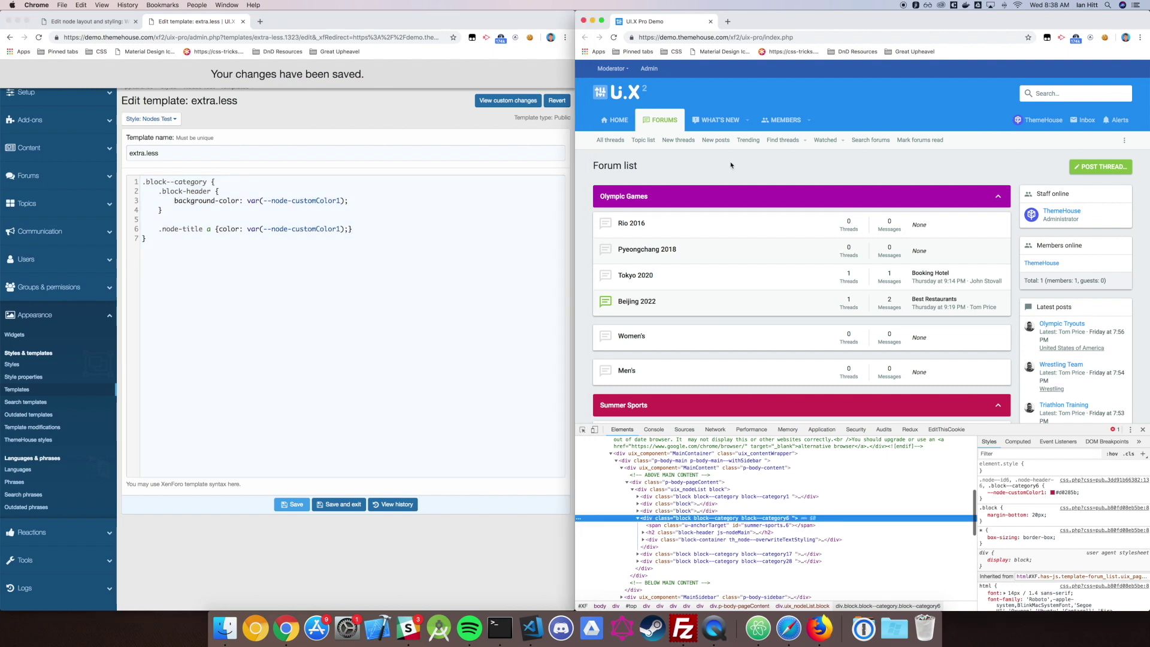
{"action": "key", "text": "super+r"}
Check the purple forum titles, then paste an unread node-icon color rule after the title rule
{"action": "left_click", "coordinate": [218, 229]}
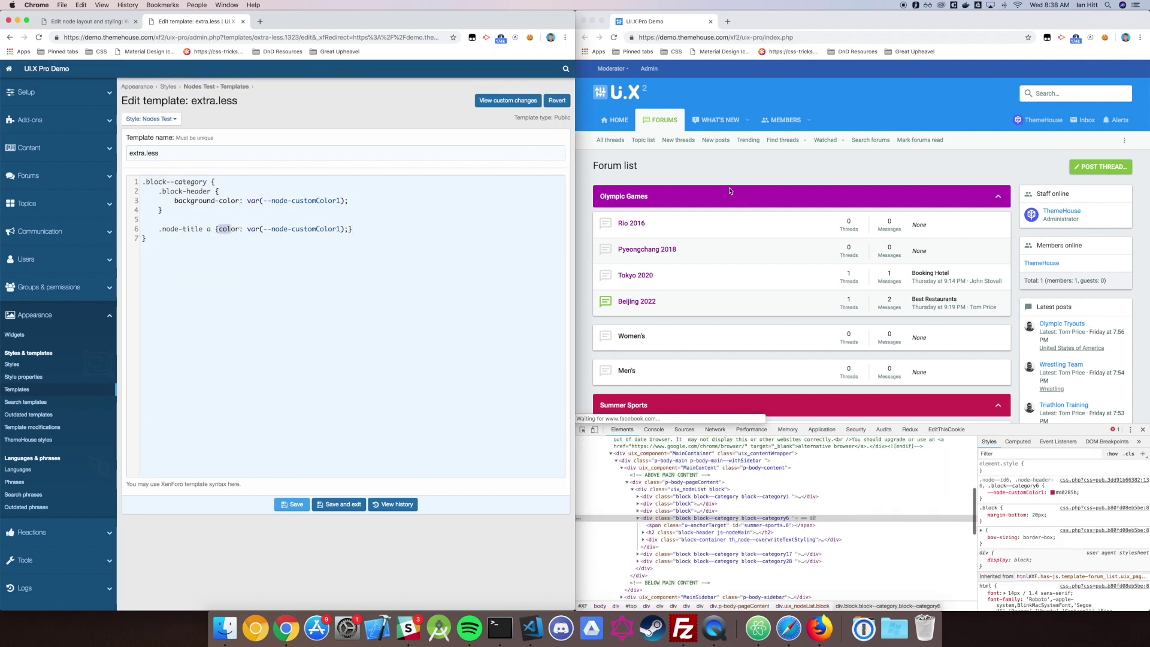
{"action": "left_click", "coordinate": [658, 252]}
{"action": "scroll", "coordinate": [654, 251], "scroll_direction": "down", "scroll_amount": 1}
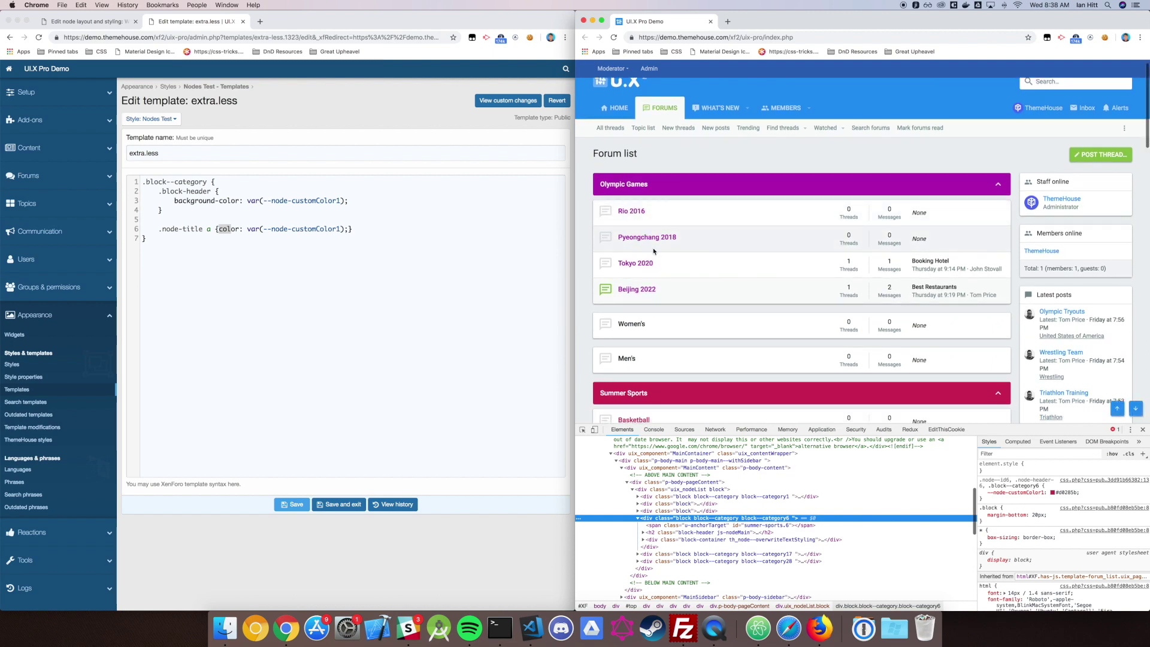
{"action": "left_click", "coordinate": [354, 229]}
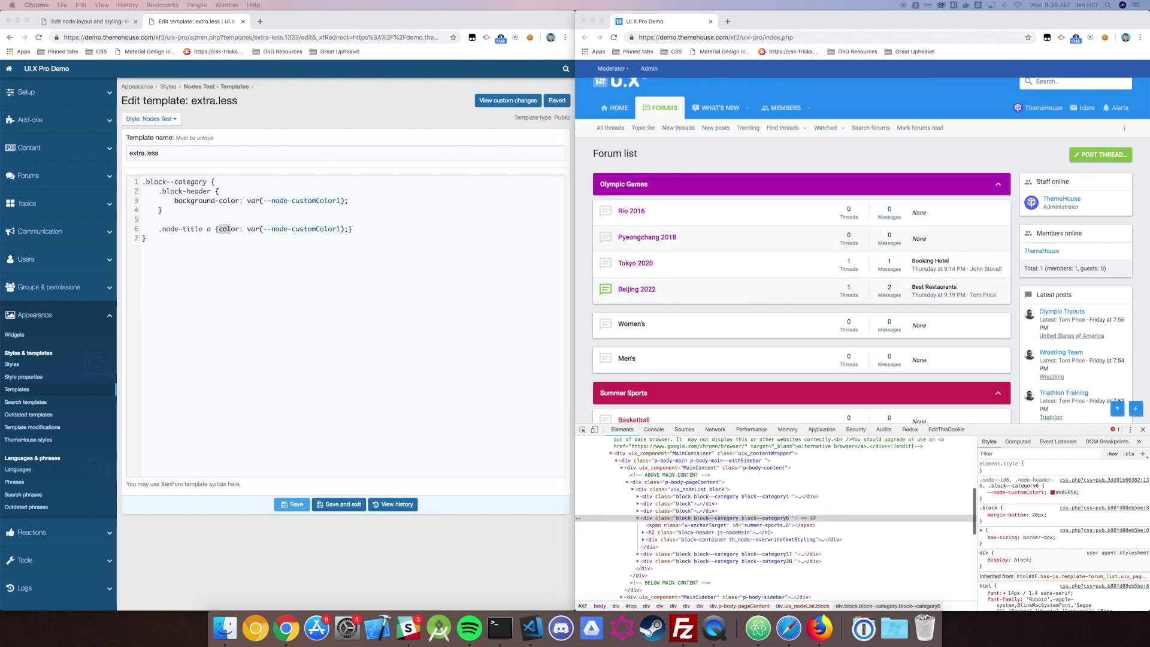
{"action": "left_click", "coordinate": [427, 230]}
{"action": "type", "text": ".node--unread .node-icon i:before {color: var(--node-customColor1);}"}
Save the unread node-icon color rule and reload the forum list to preview icon colours
{"action": "key", "text": "super+s"}
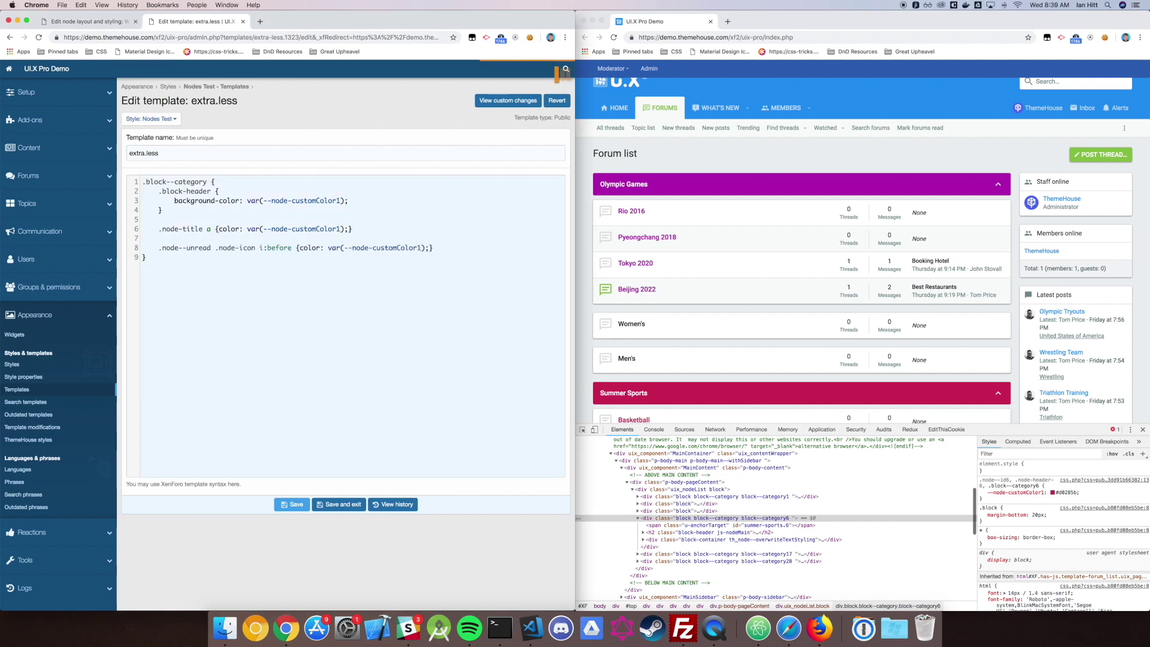
{"action": "left_click", "coordinate": [799, 172]}
{"action": "key", "text": "super+r"}
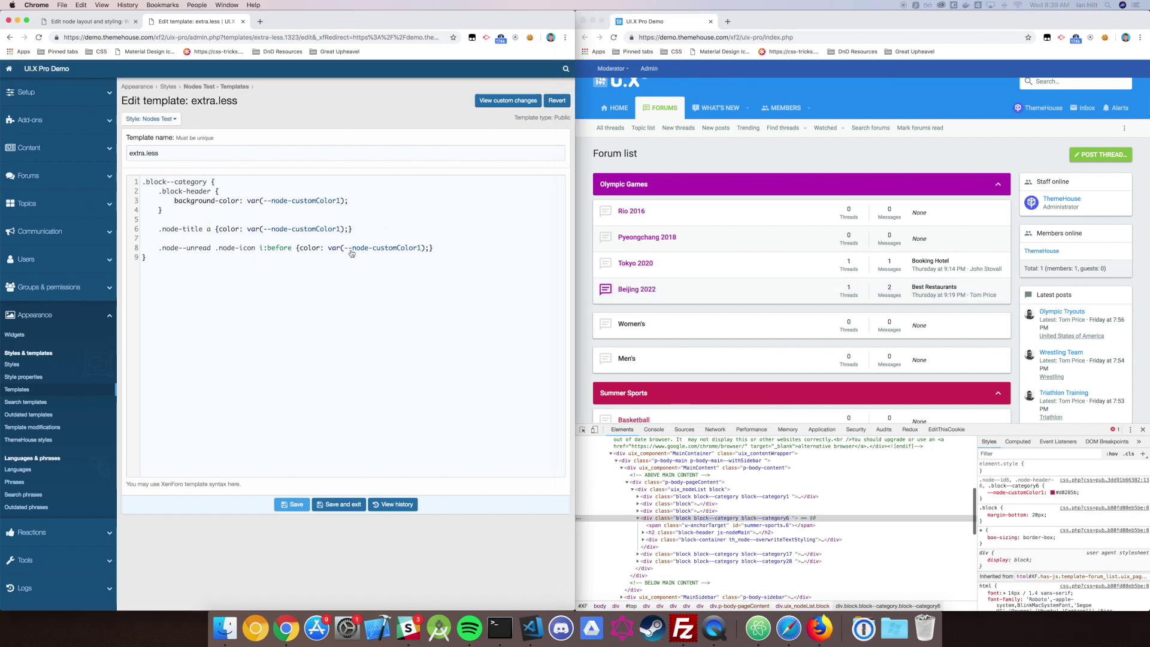
{"action": "left_click", "coordinate": [448, 252]}
Add an a:hover rule using var(--node-customColor1), save, and reload the forum list
{"action": "key", "text": "Return"}
{"action": "key", "text": "Return"}
{"action": "type", "text": "a:hover {color: var(--node-customColor1);}"}
{"action": "key", "text": "super+s"}
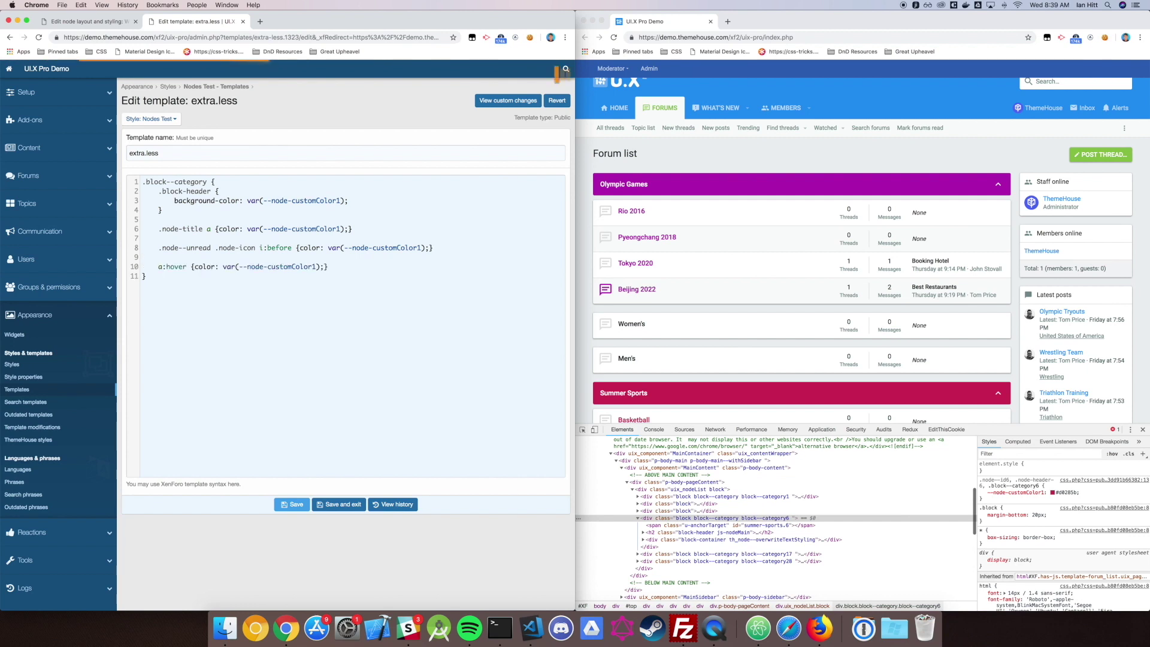
{"action": "left_click", "coordinate": [873, 161]}
{"action": "key", "text": "super+r"}
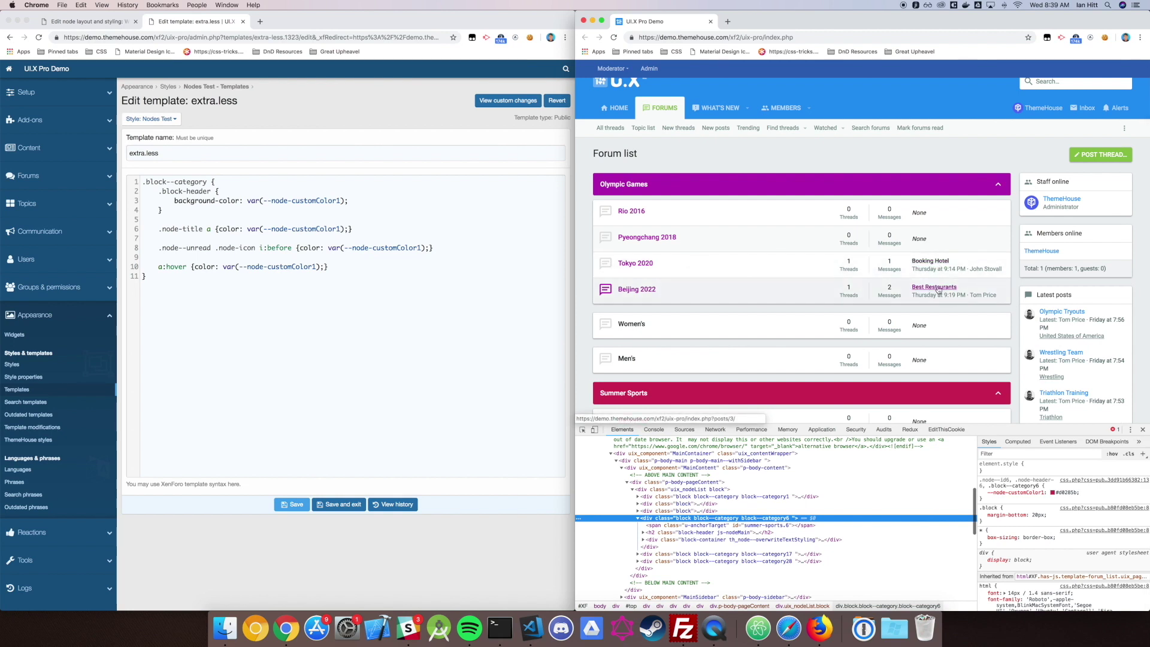
{"action": "scroll", "coordinate": [887, 282], "scroll_direction": "down", "scroll_amount": 5}
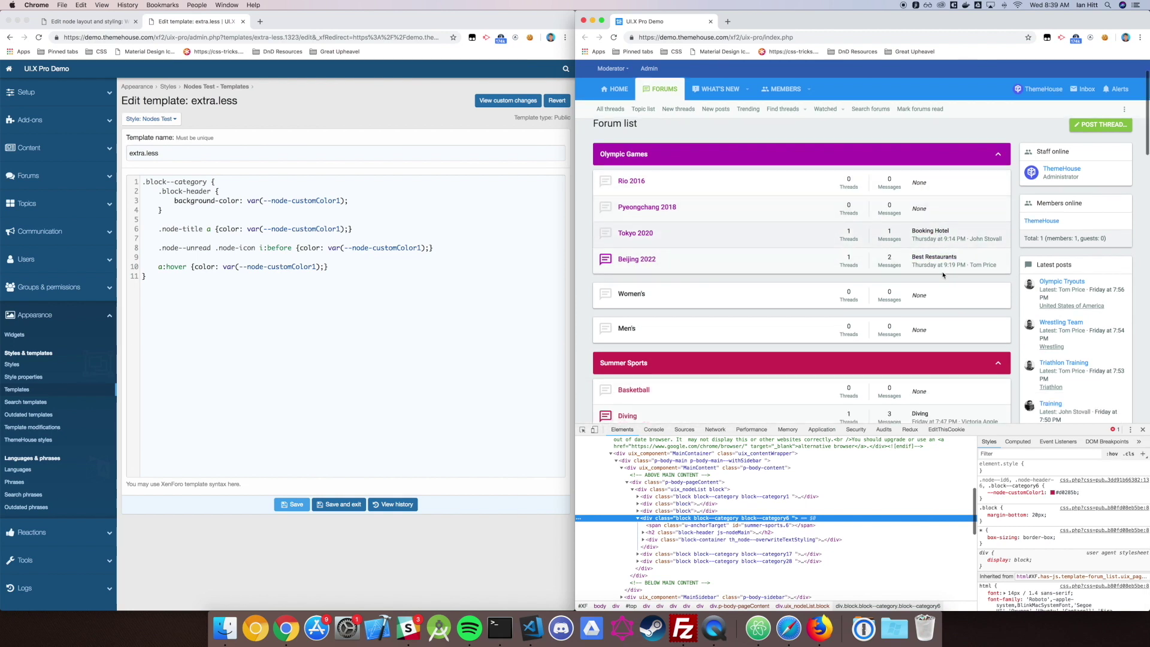